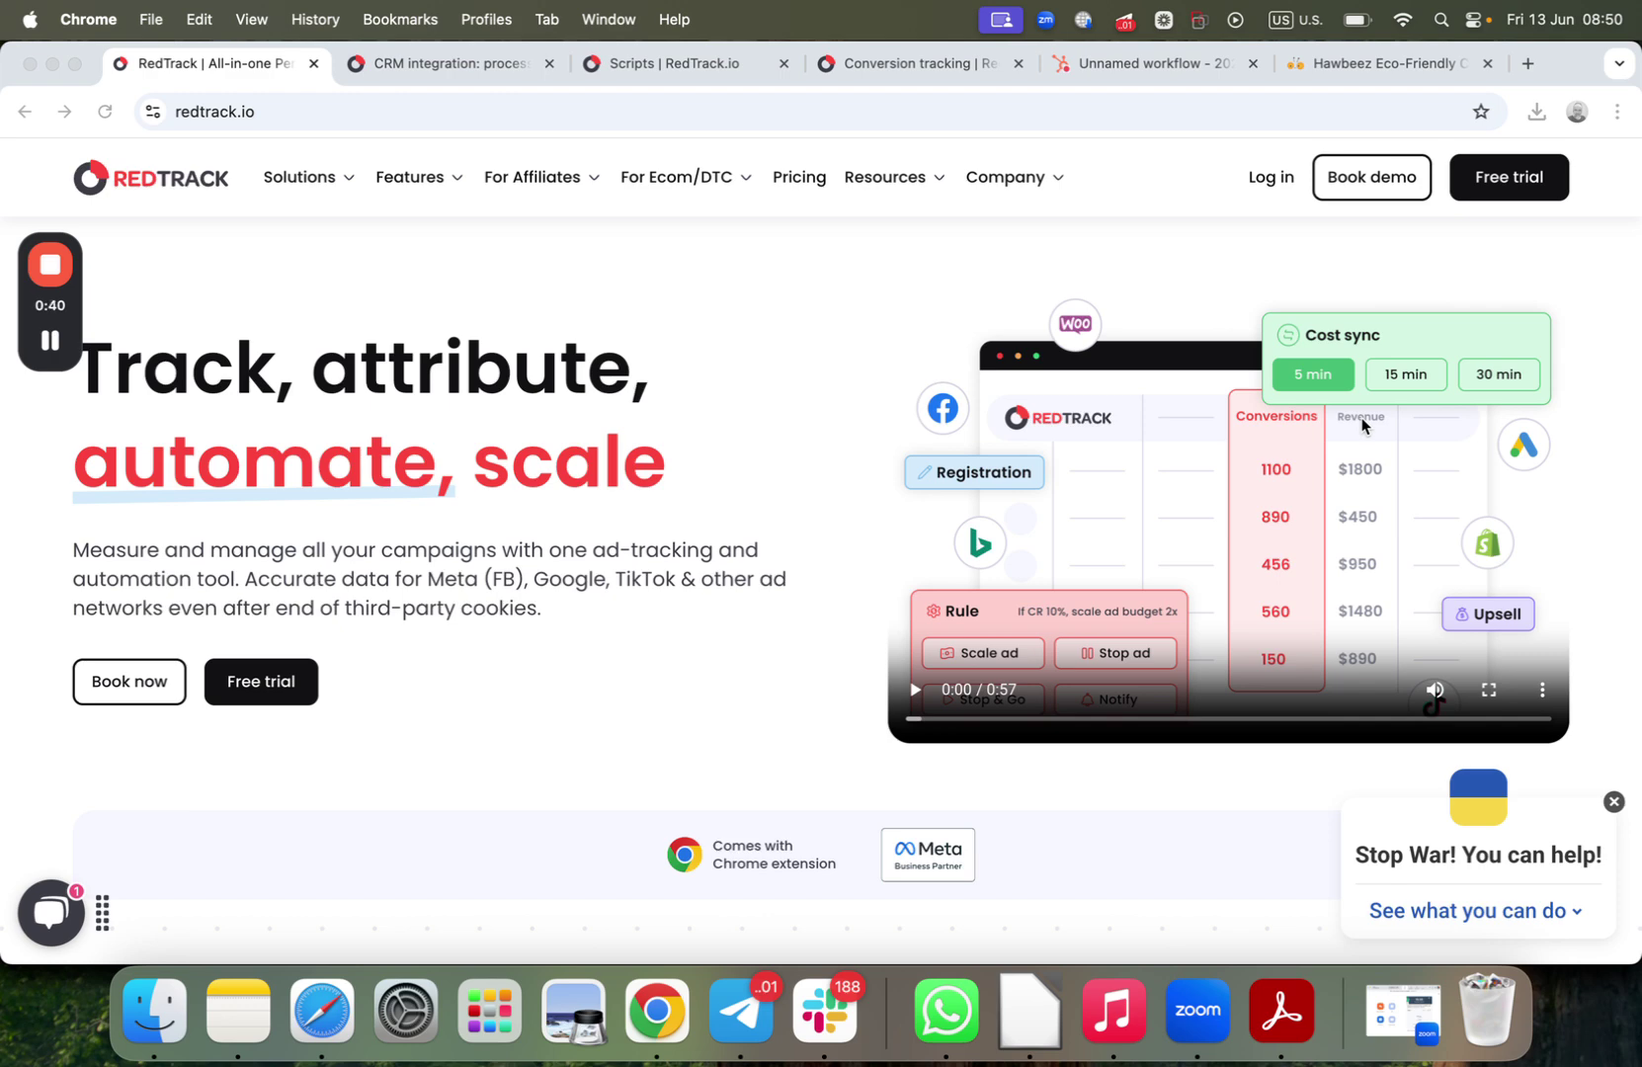
Step: Open the CRM integration process overview article, study its enlarged scheme diagram and close the enlarged view
click(432, 61)
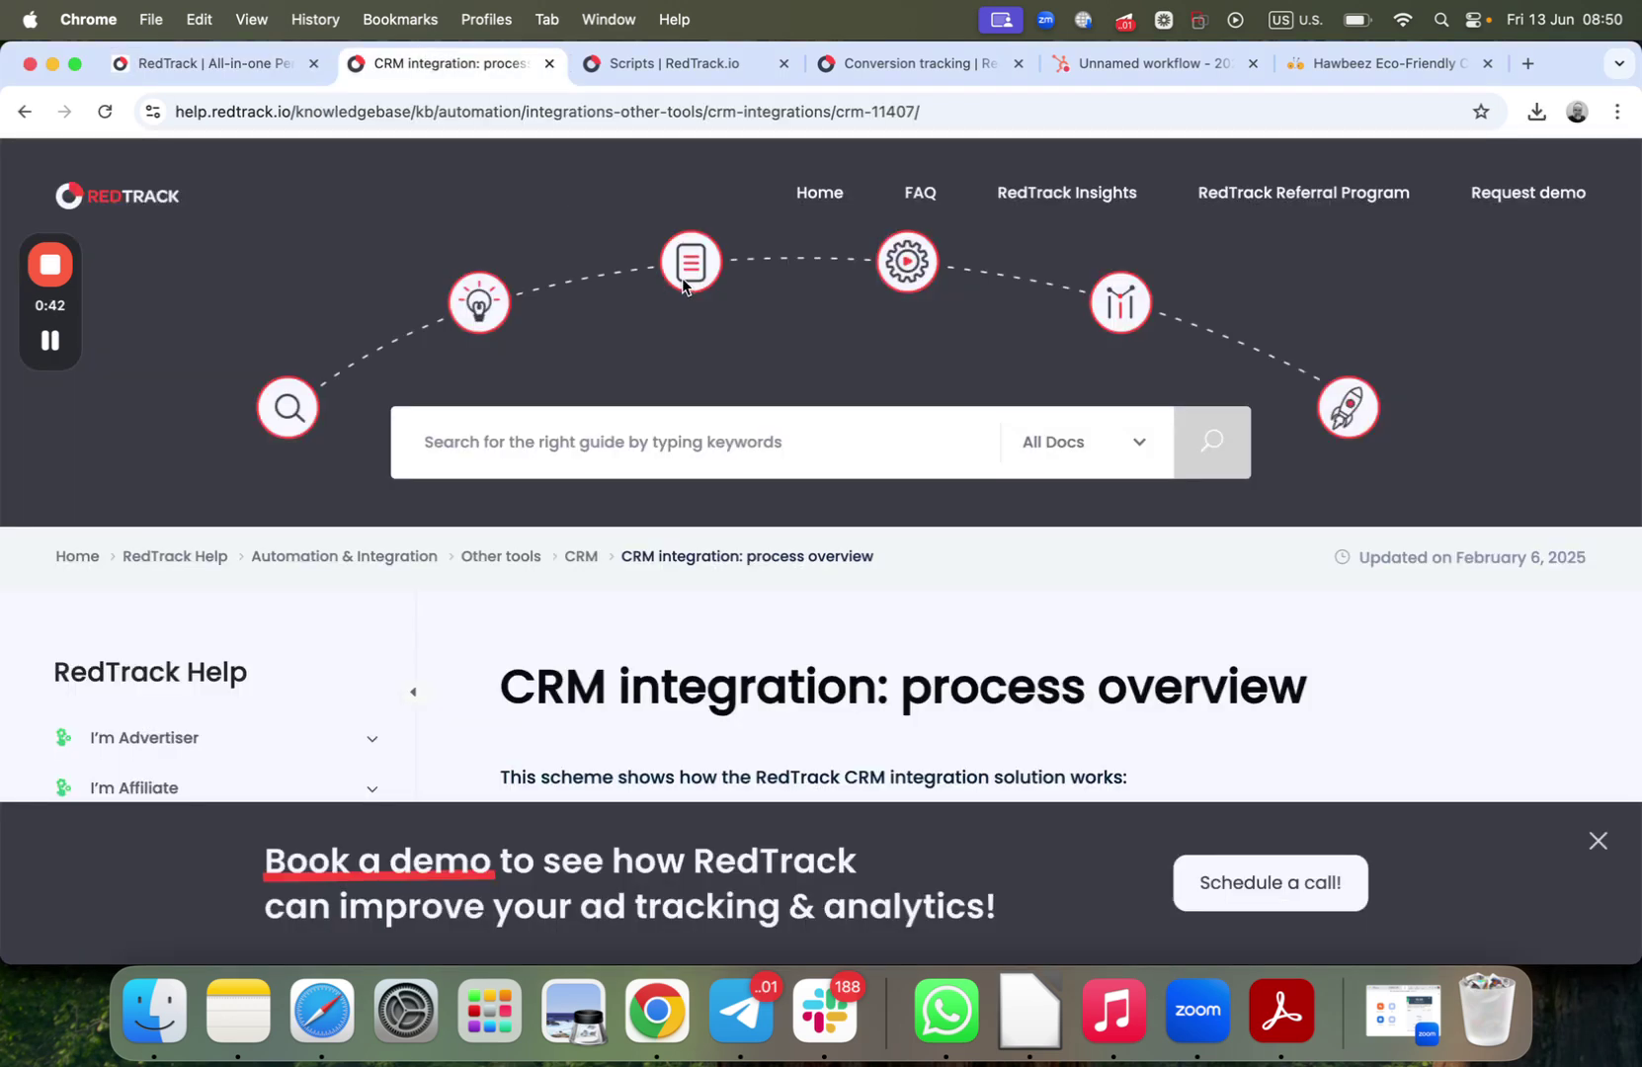
scroll(663, 533, down, 5)
scroll(682, 576, down, 3)
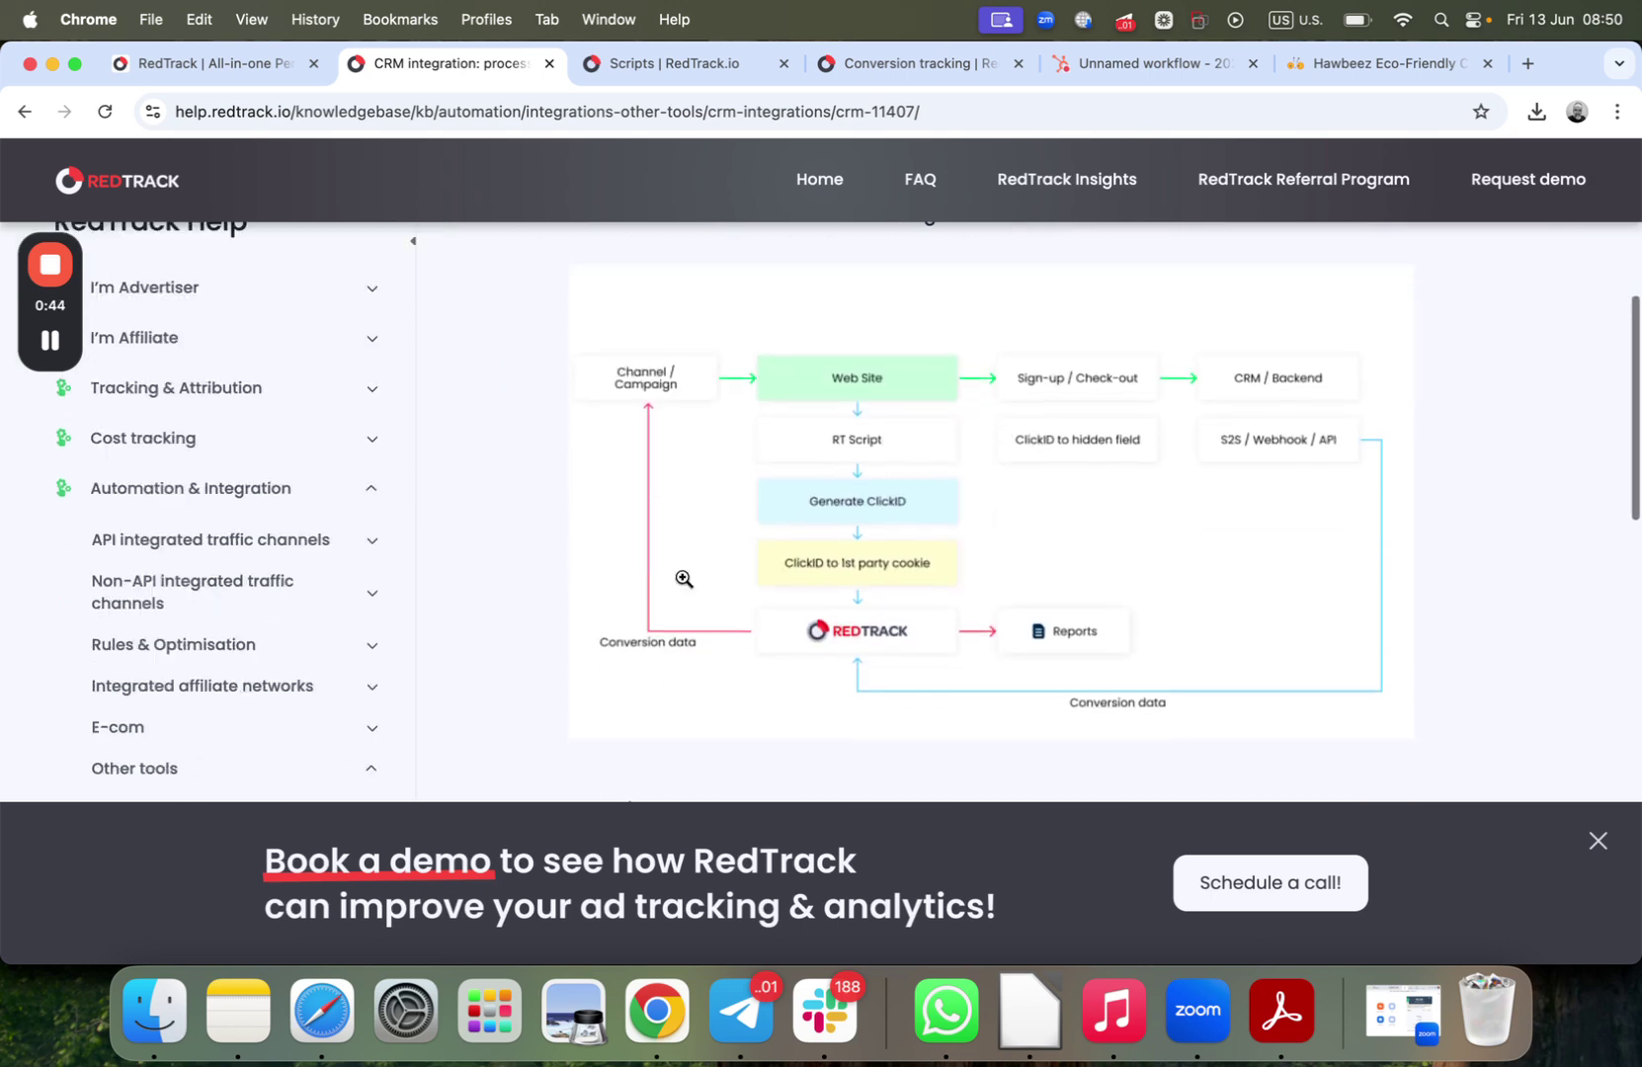
click(930, 600)
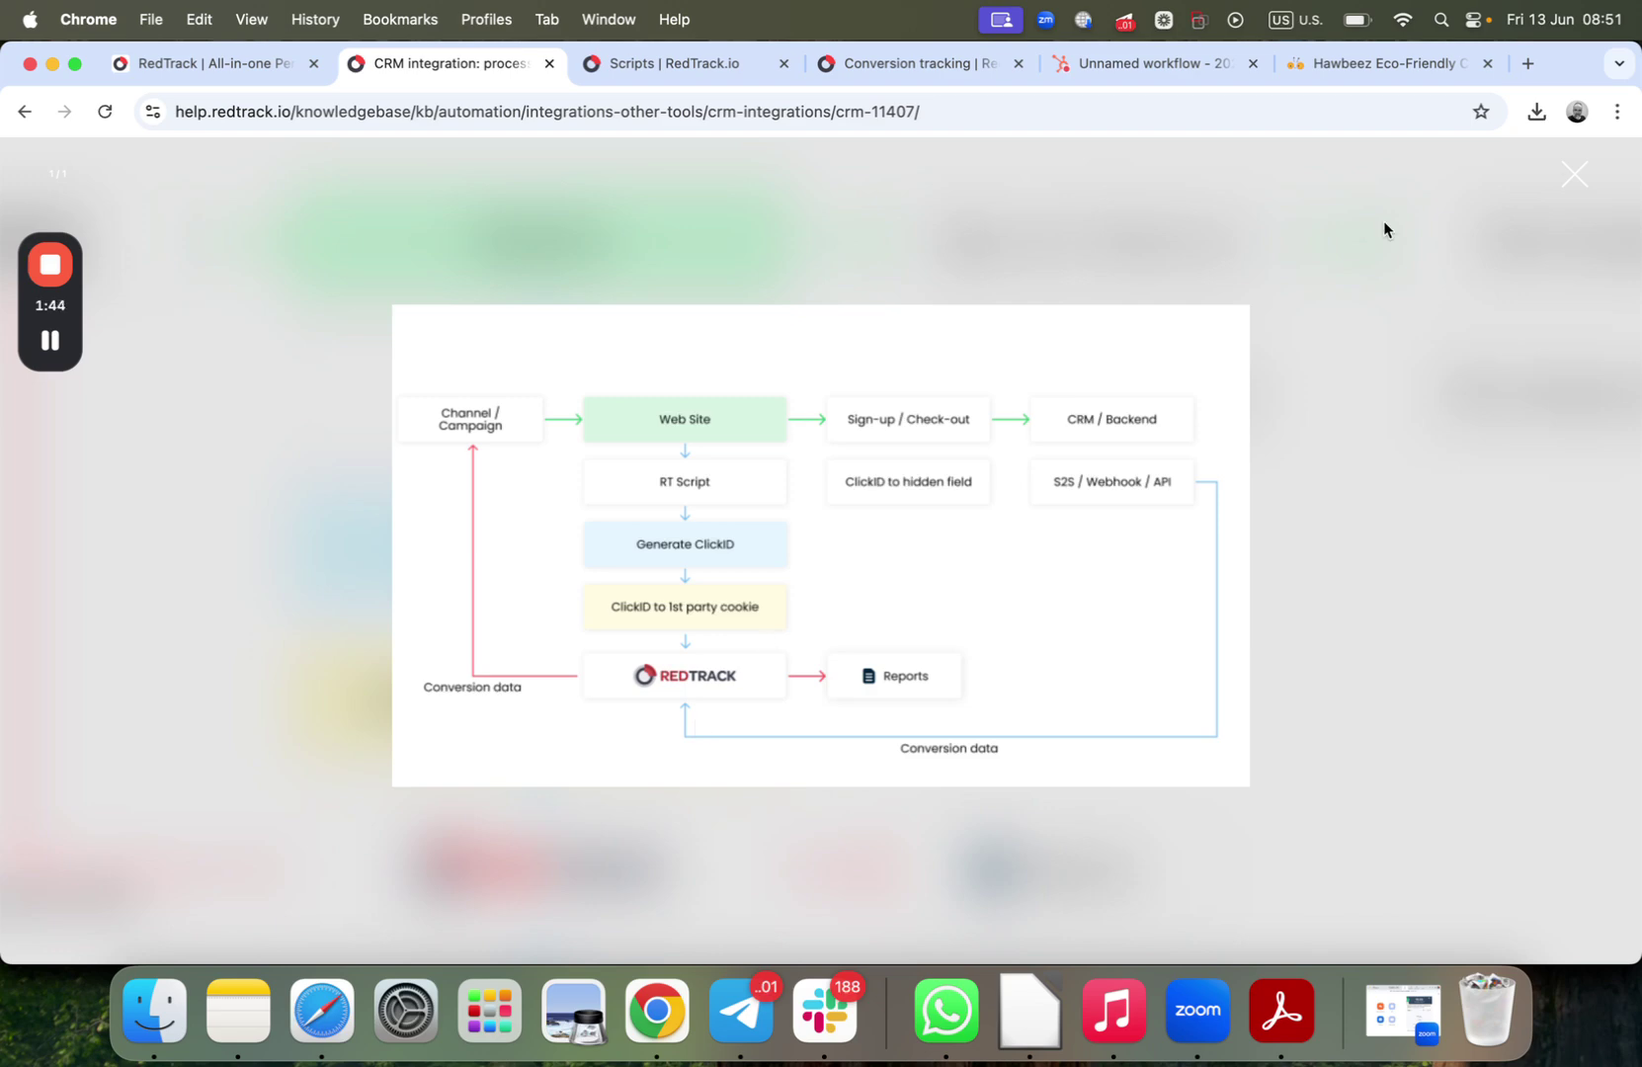
click(1590, 172)
Step: Dismiss the demo booking banner and expand the deterministic attribution section to read the CRM webhook and postback link examples
scroll(1006, 541, down, 3)
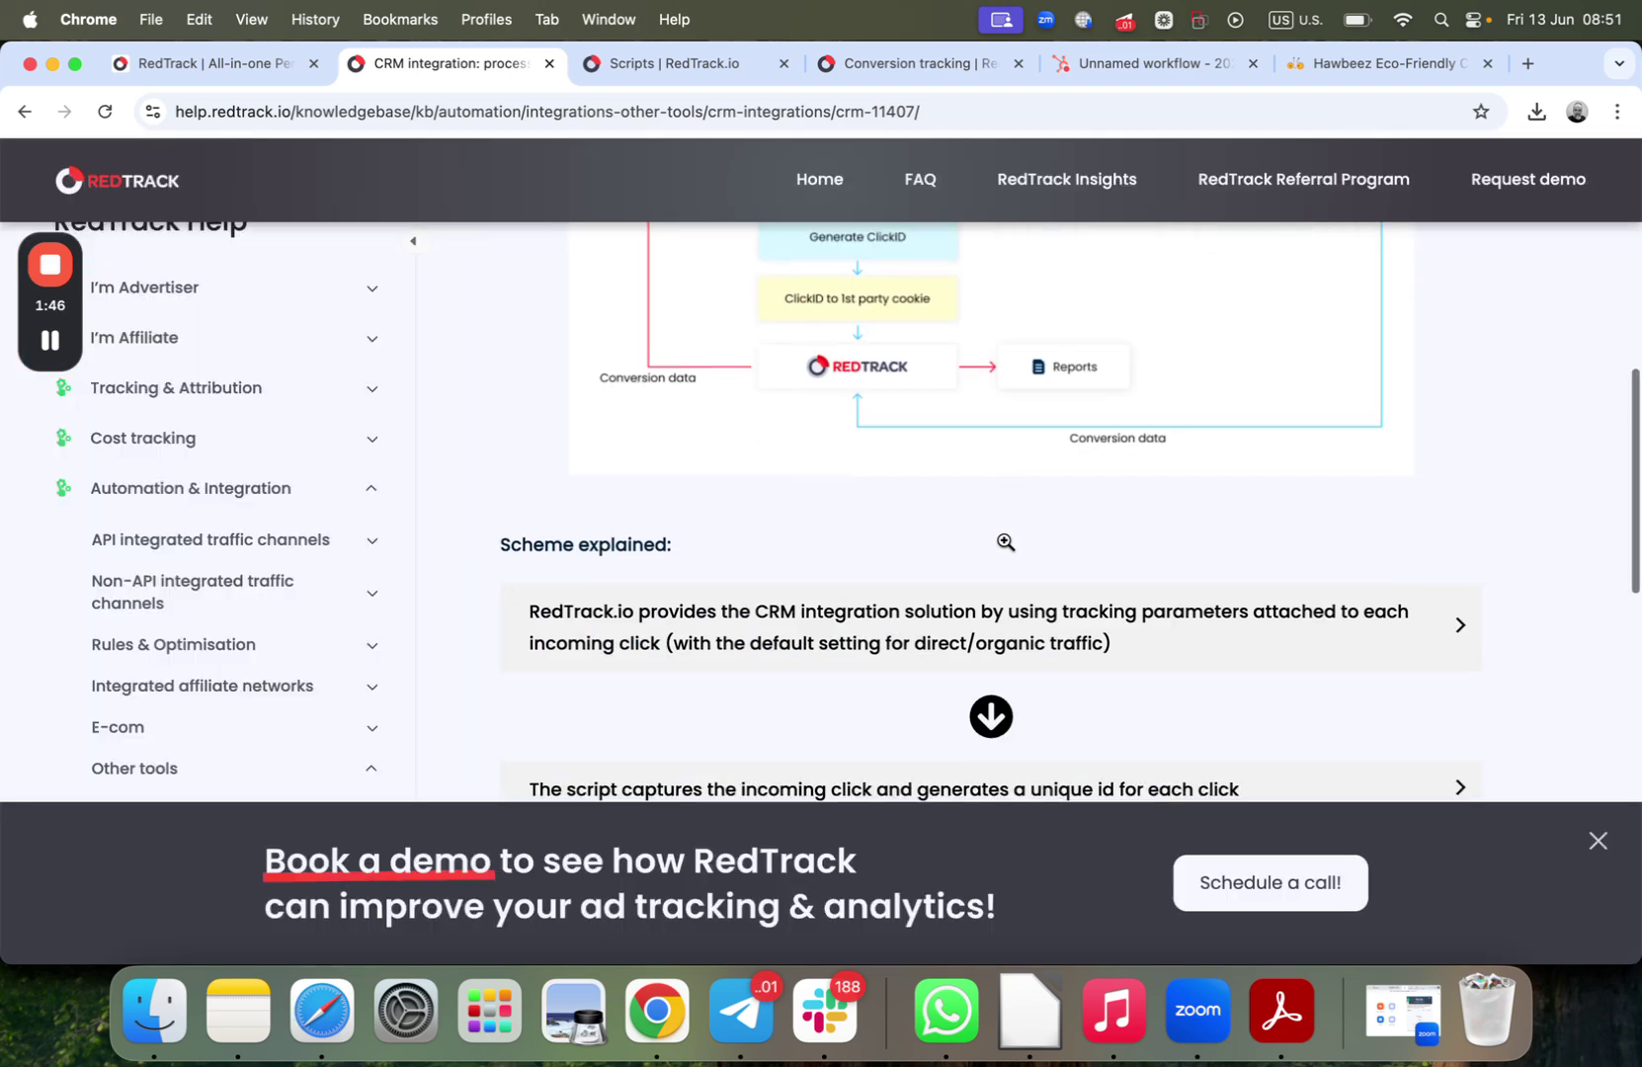
click(1600, 840)
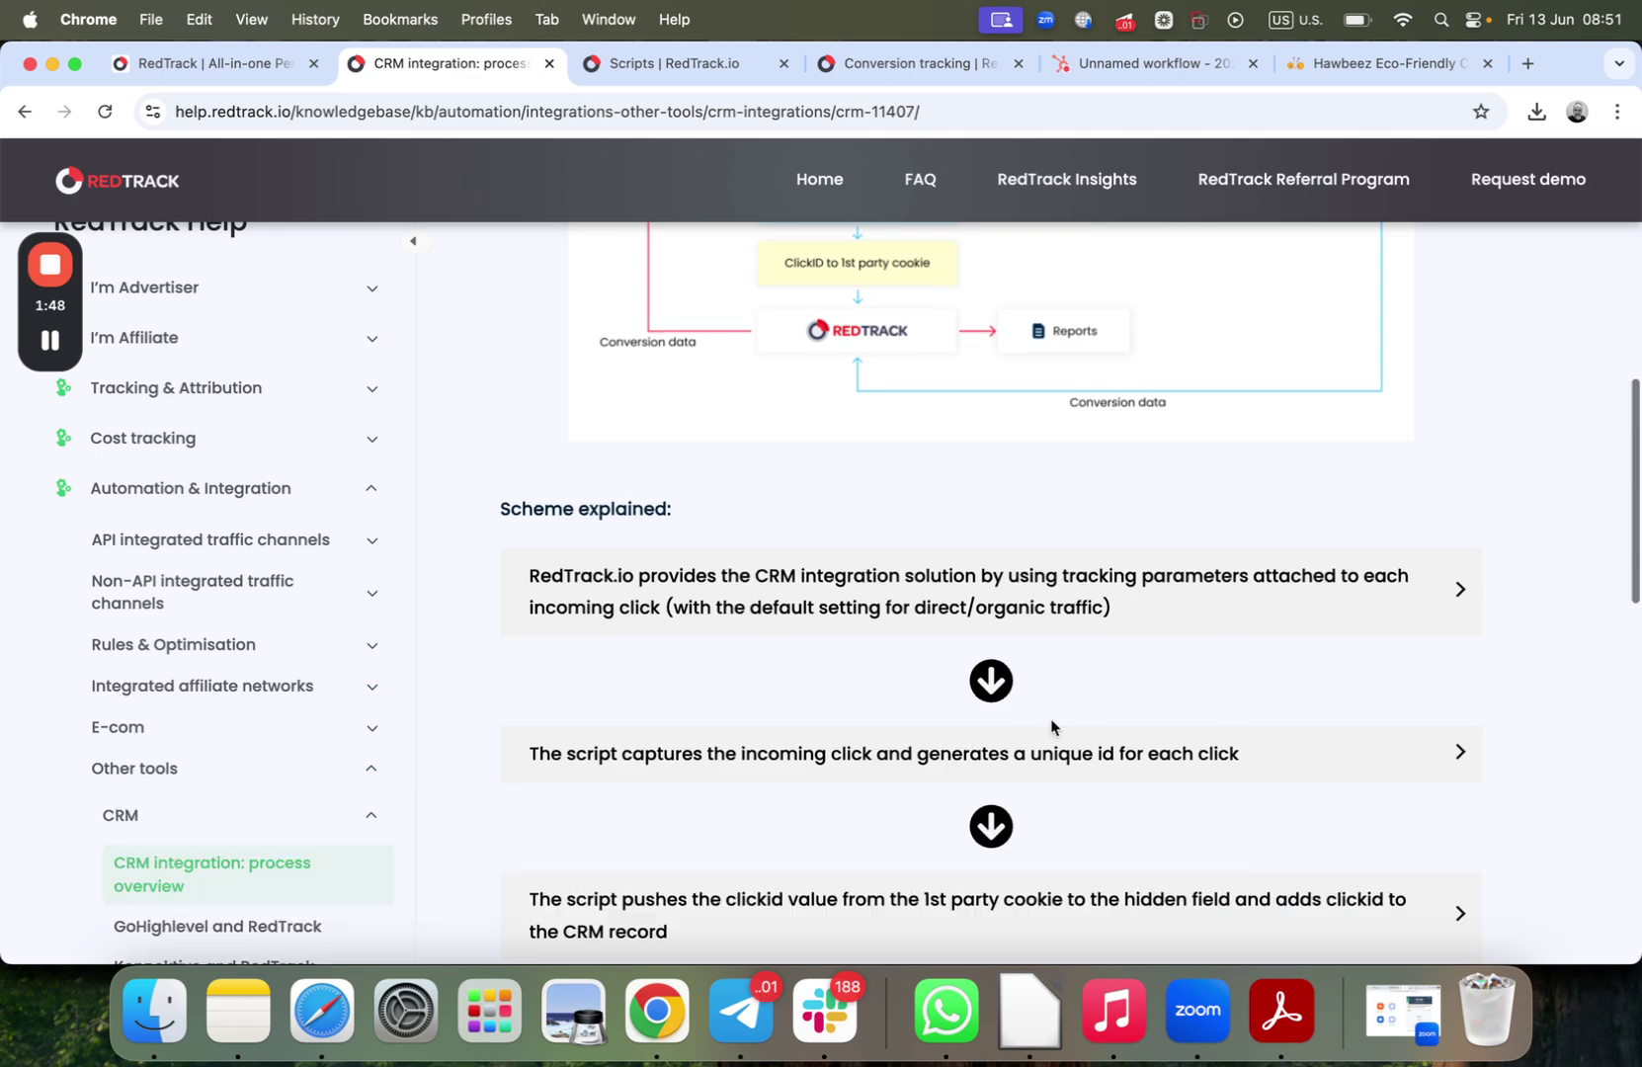
scroll(1027, 603, down, 2)
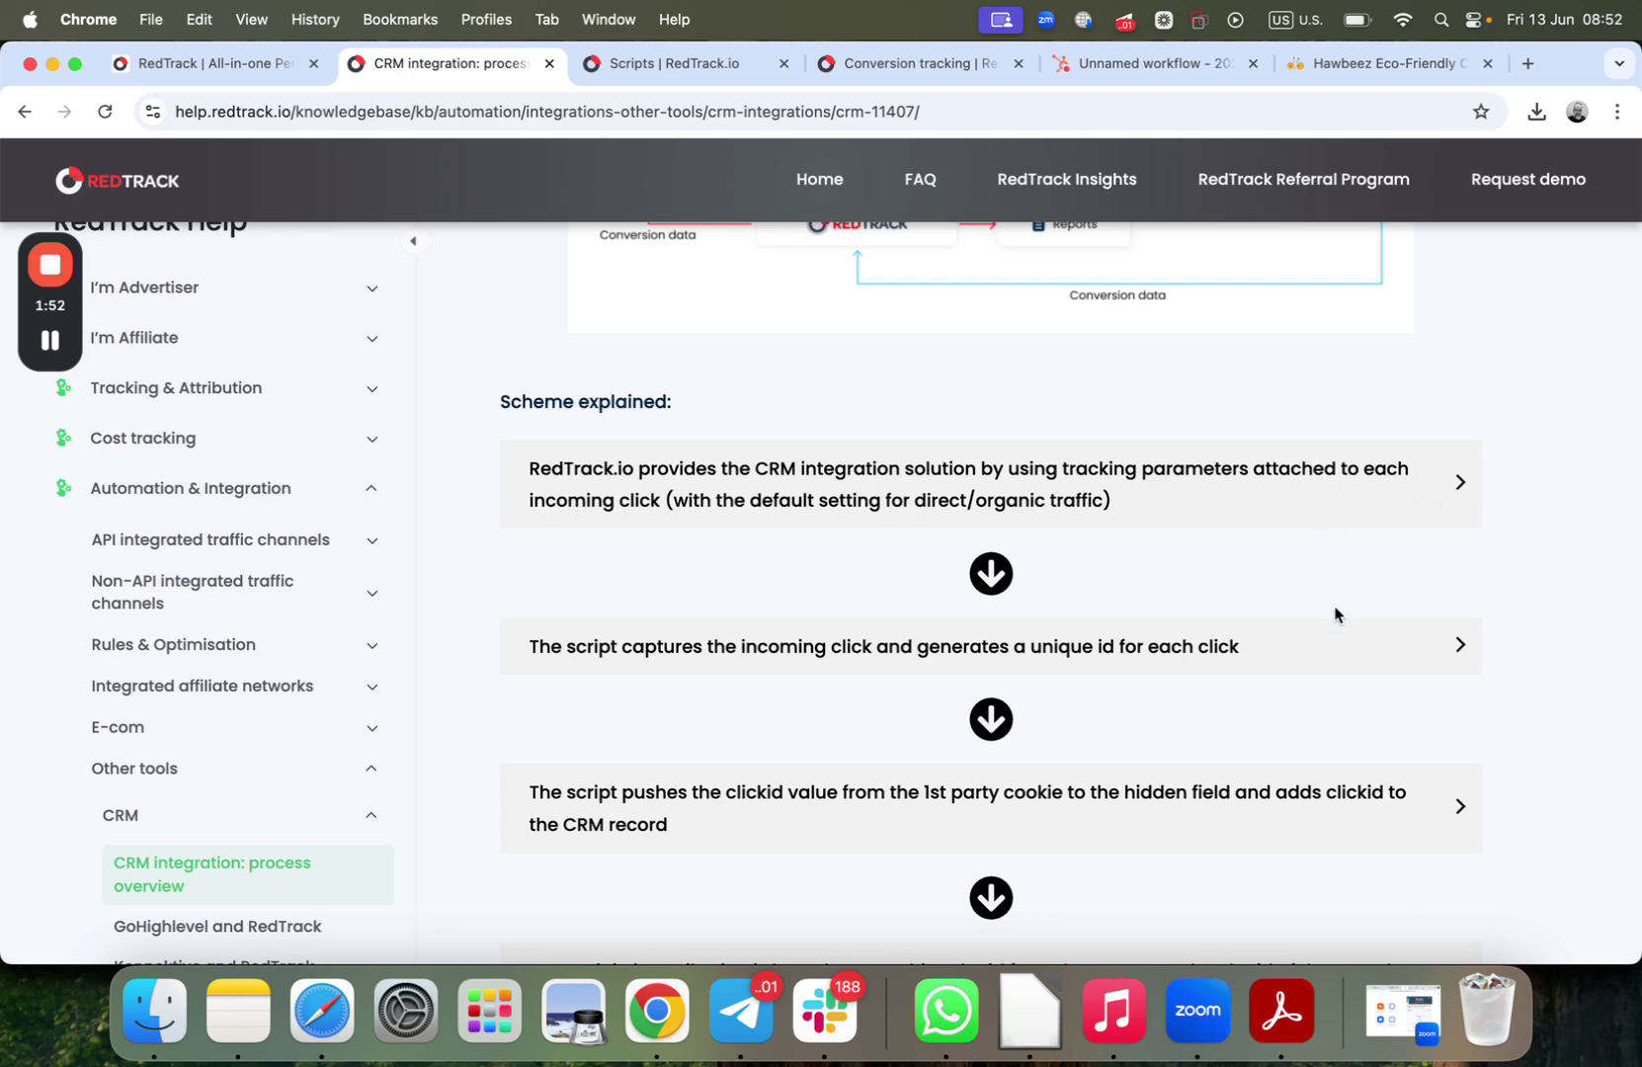
scroll(1341, 651, down, 8)
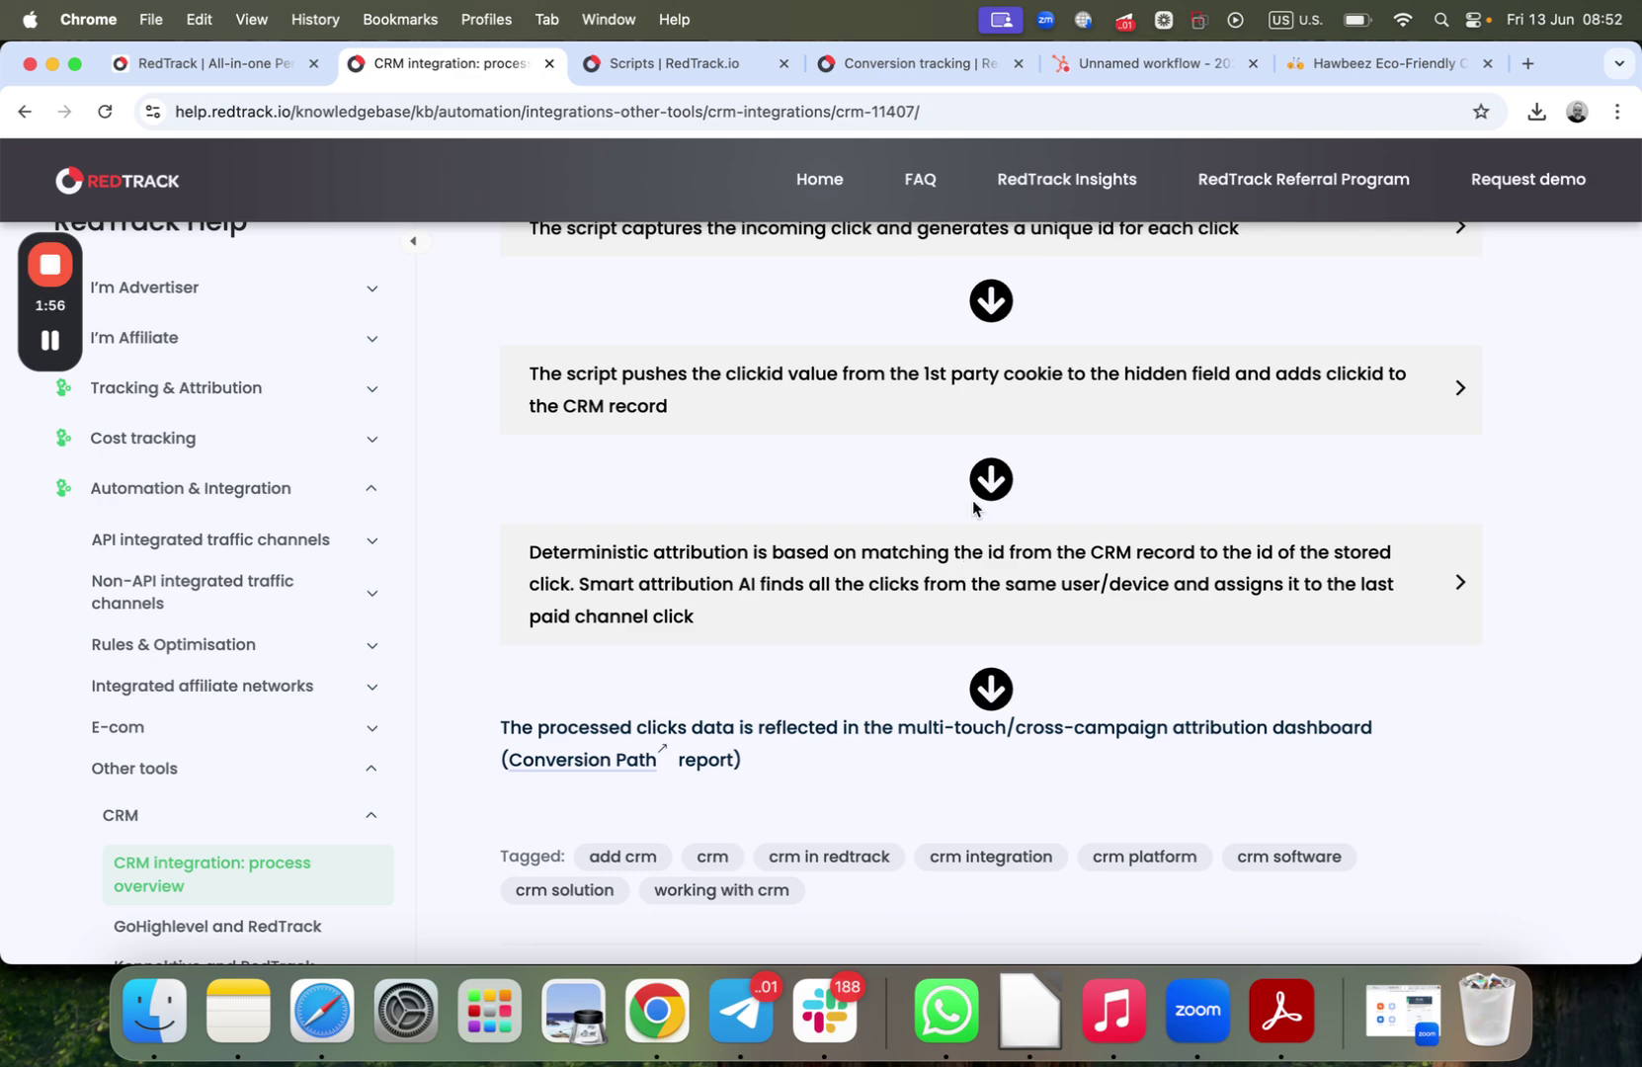
click(963, 551)
scroll(968, 549, down, 4)
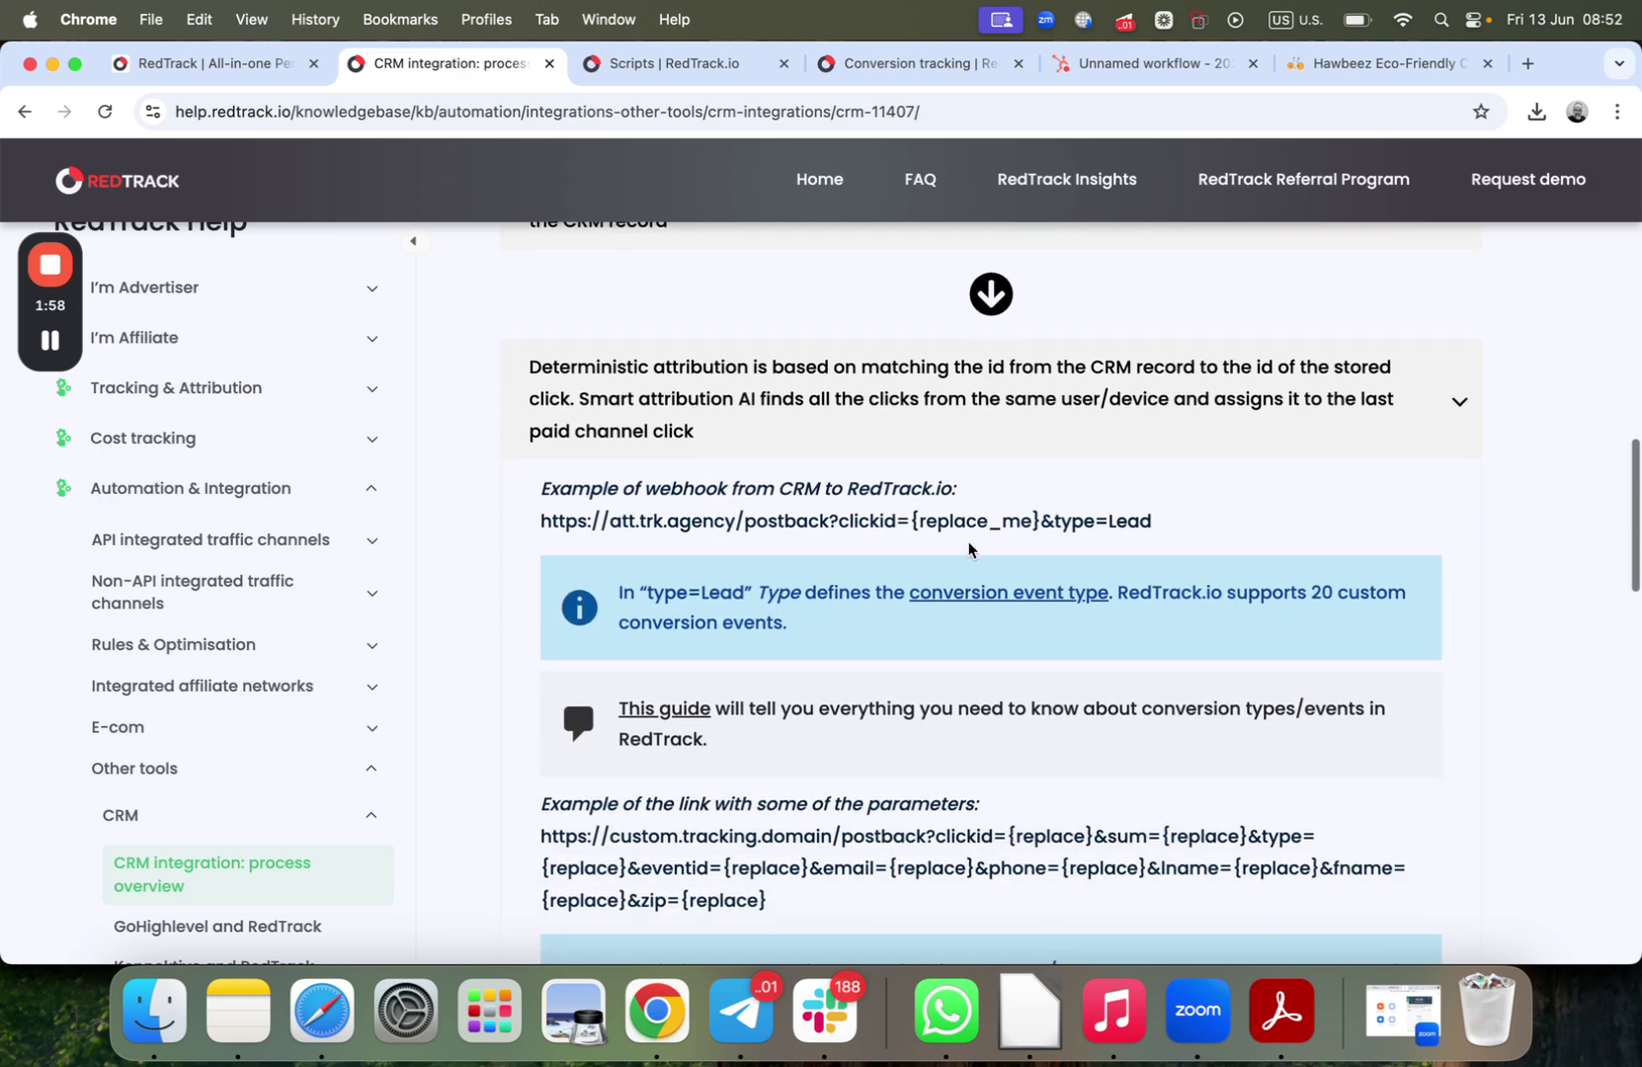
scroll(968, 549, down, 4)
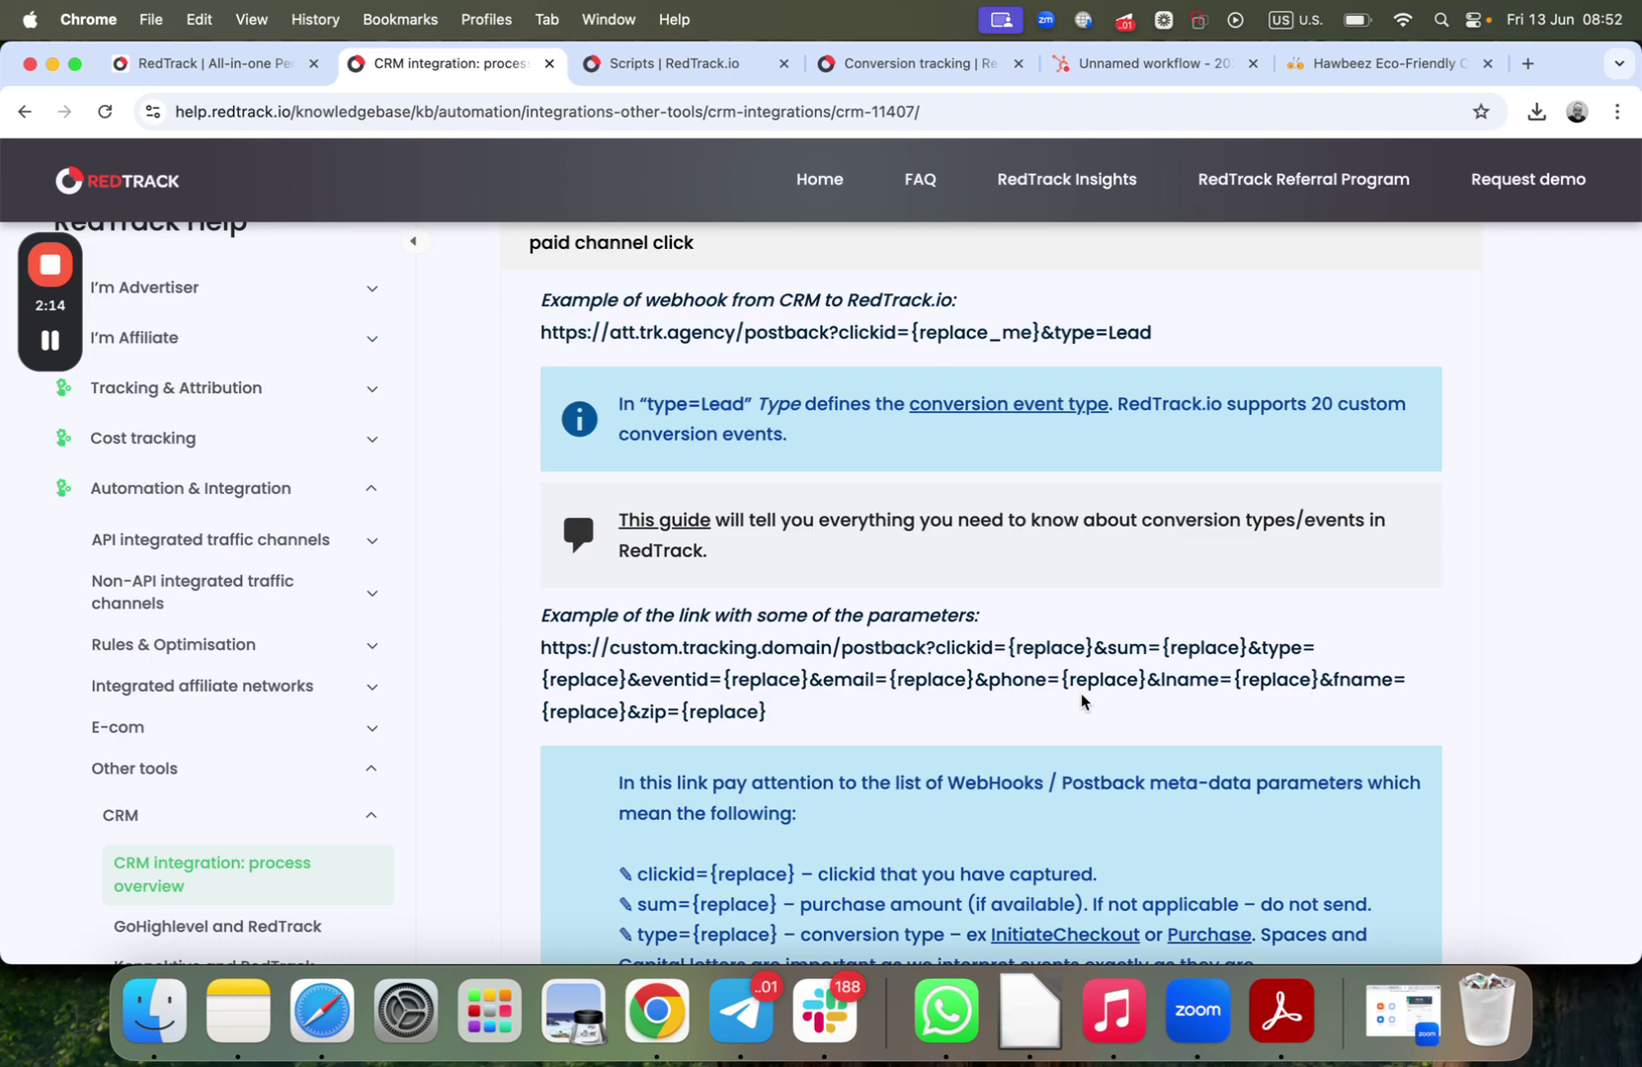
Step: Expand the sections on tracking parameters and on the script that captures the click, and read their examples
scroll(1081, 699, up, 10)
scroll(1081, 699, down, 5)
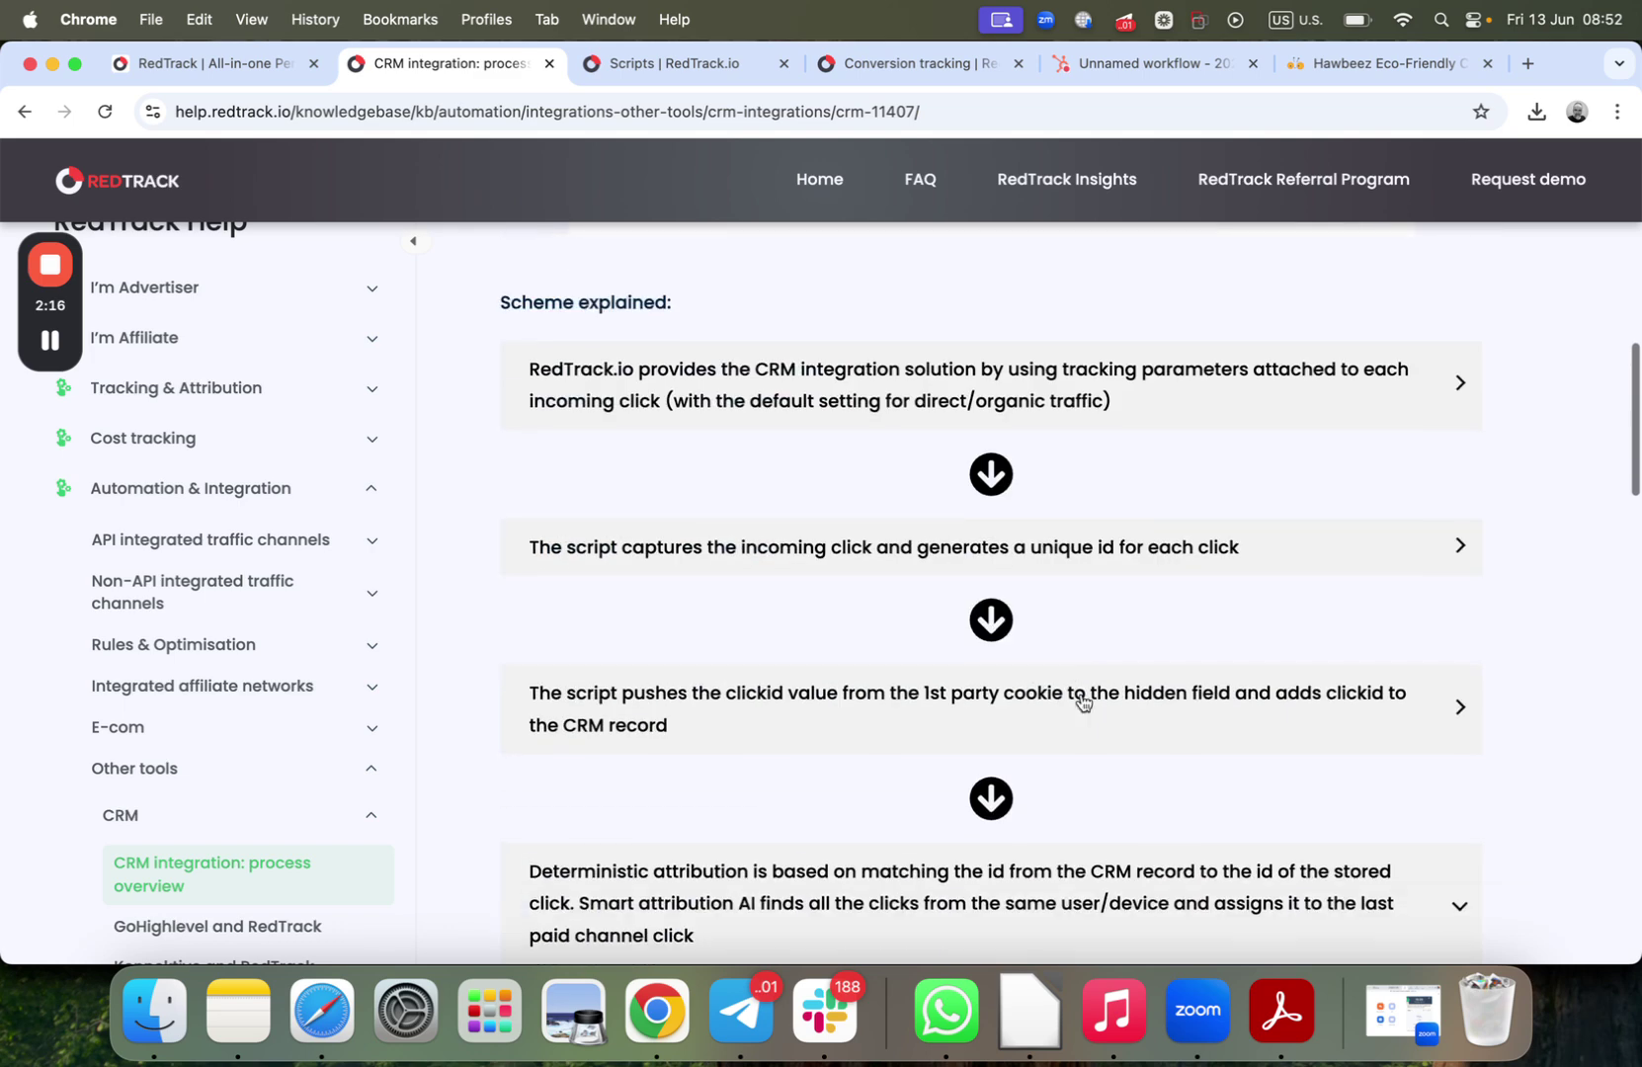
click(1111, 419)
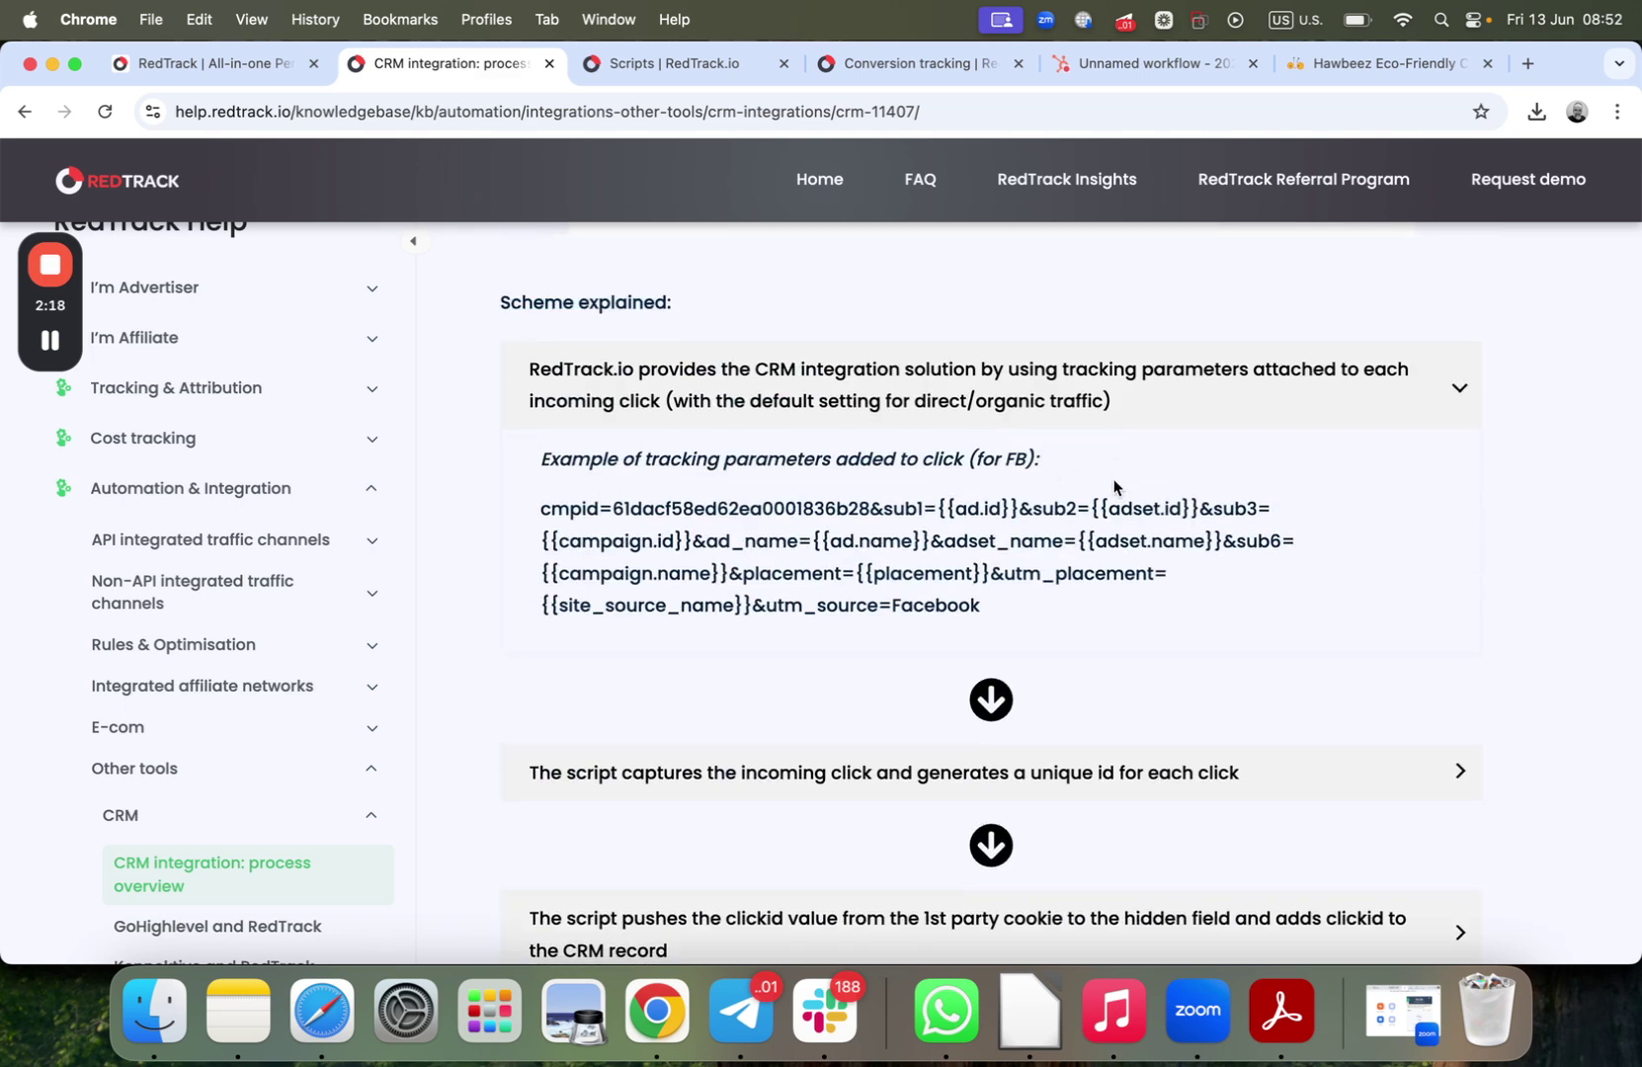
scroll(872, 630, down, 3)
click(1124, 615)
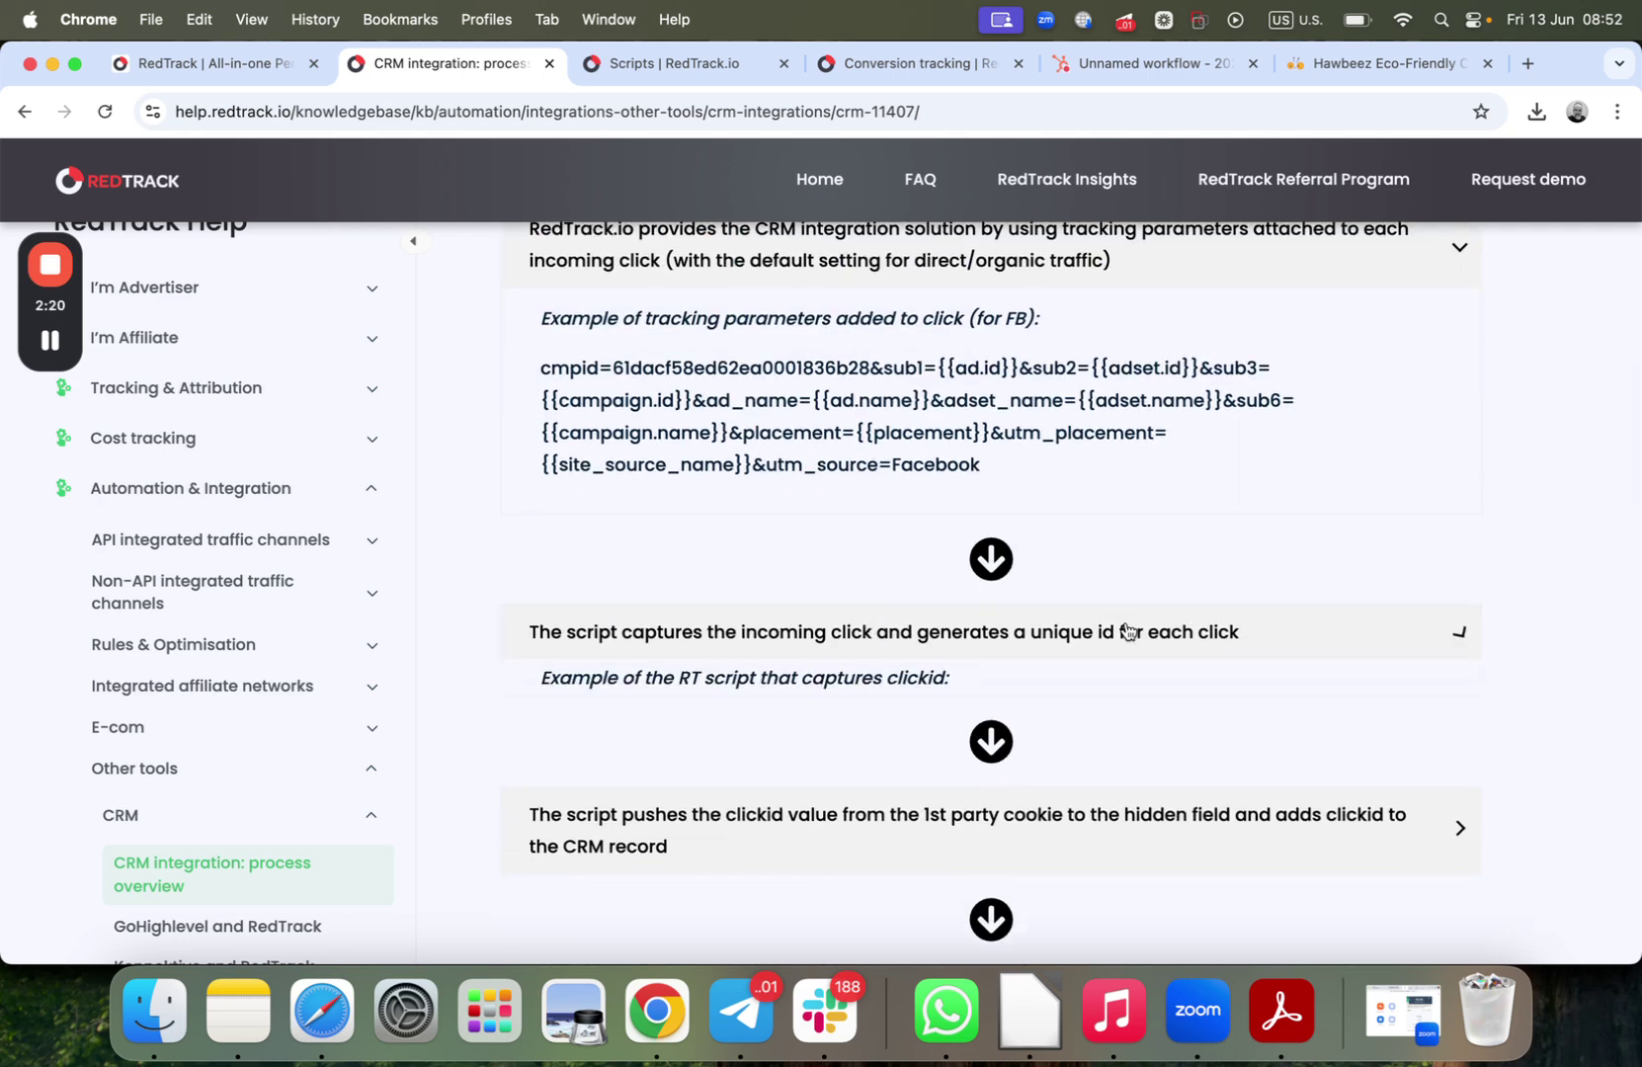
scroll(1125, 628, down, 4)
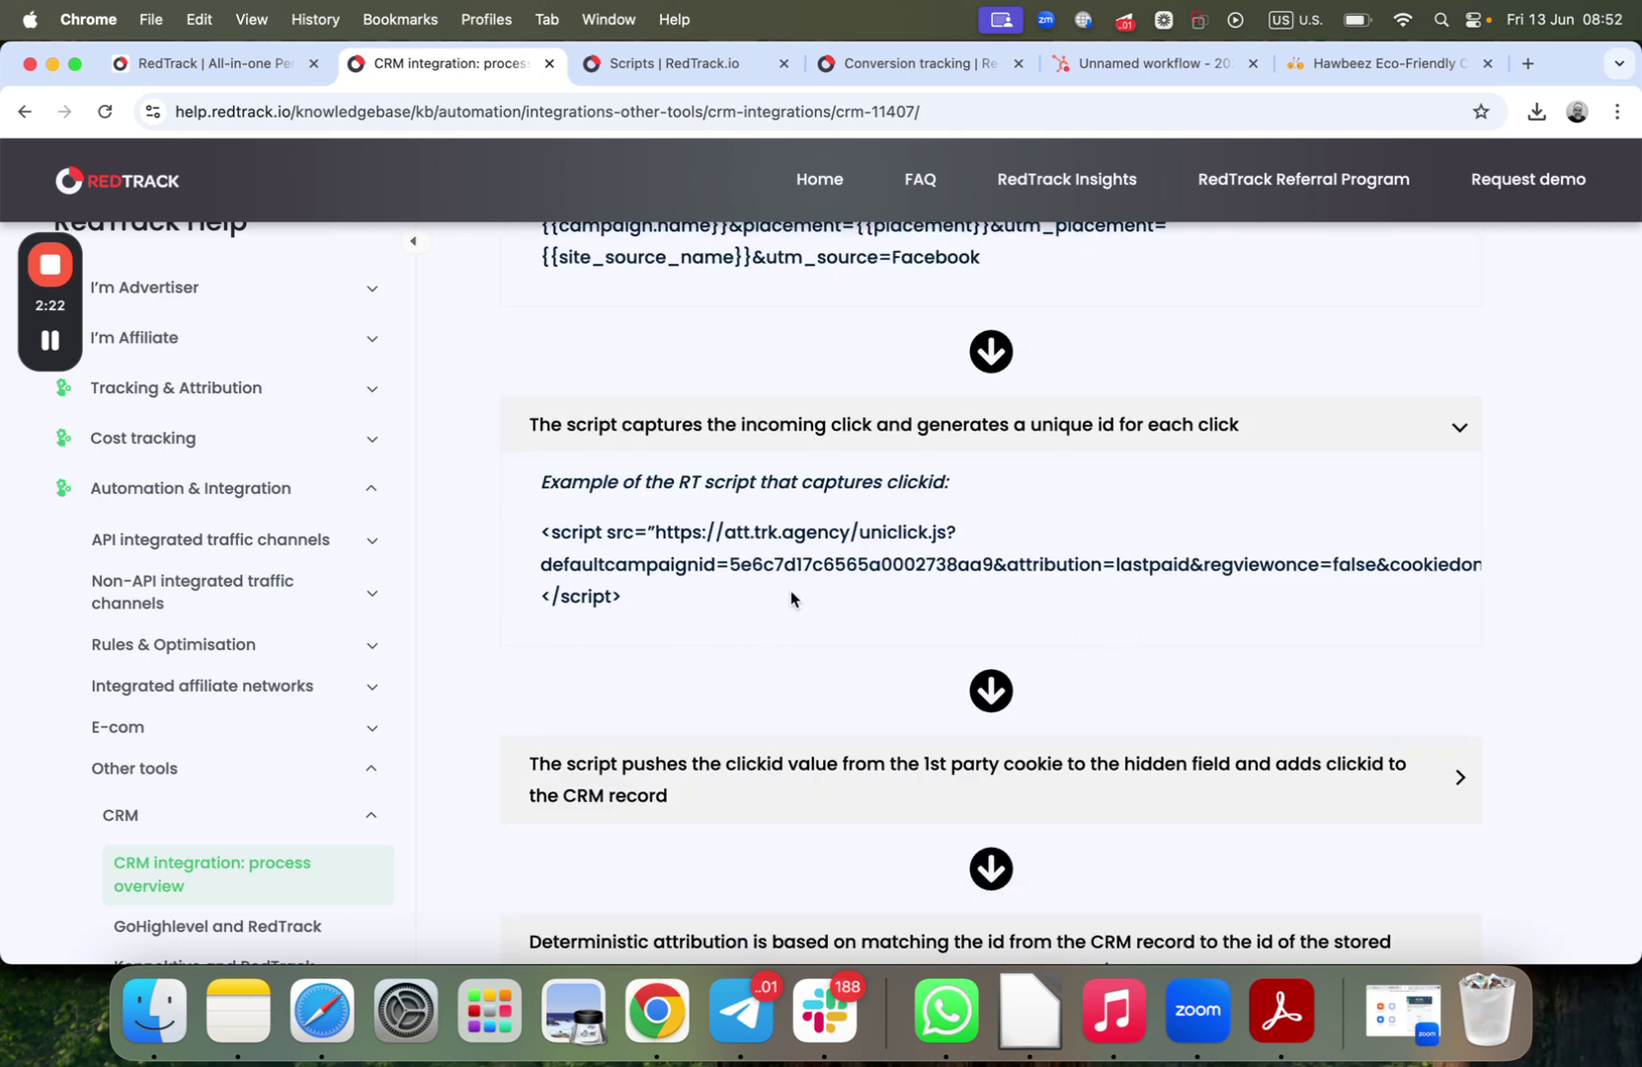
Step: Expand the section on pushing the clickid to the hidden field and read its notes and example script
scroll(790, 591, down, 5)
click(1017, 509)
scroll(1017, 508, down, 10)
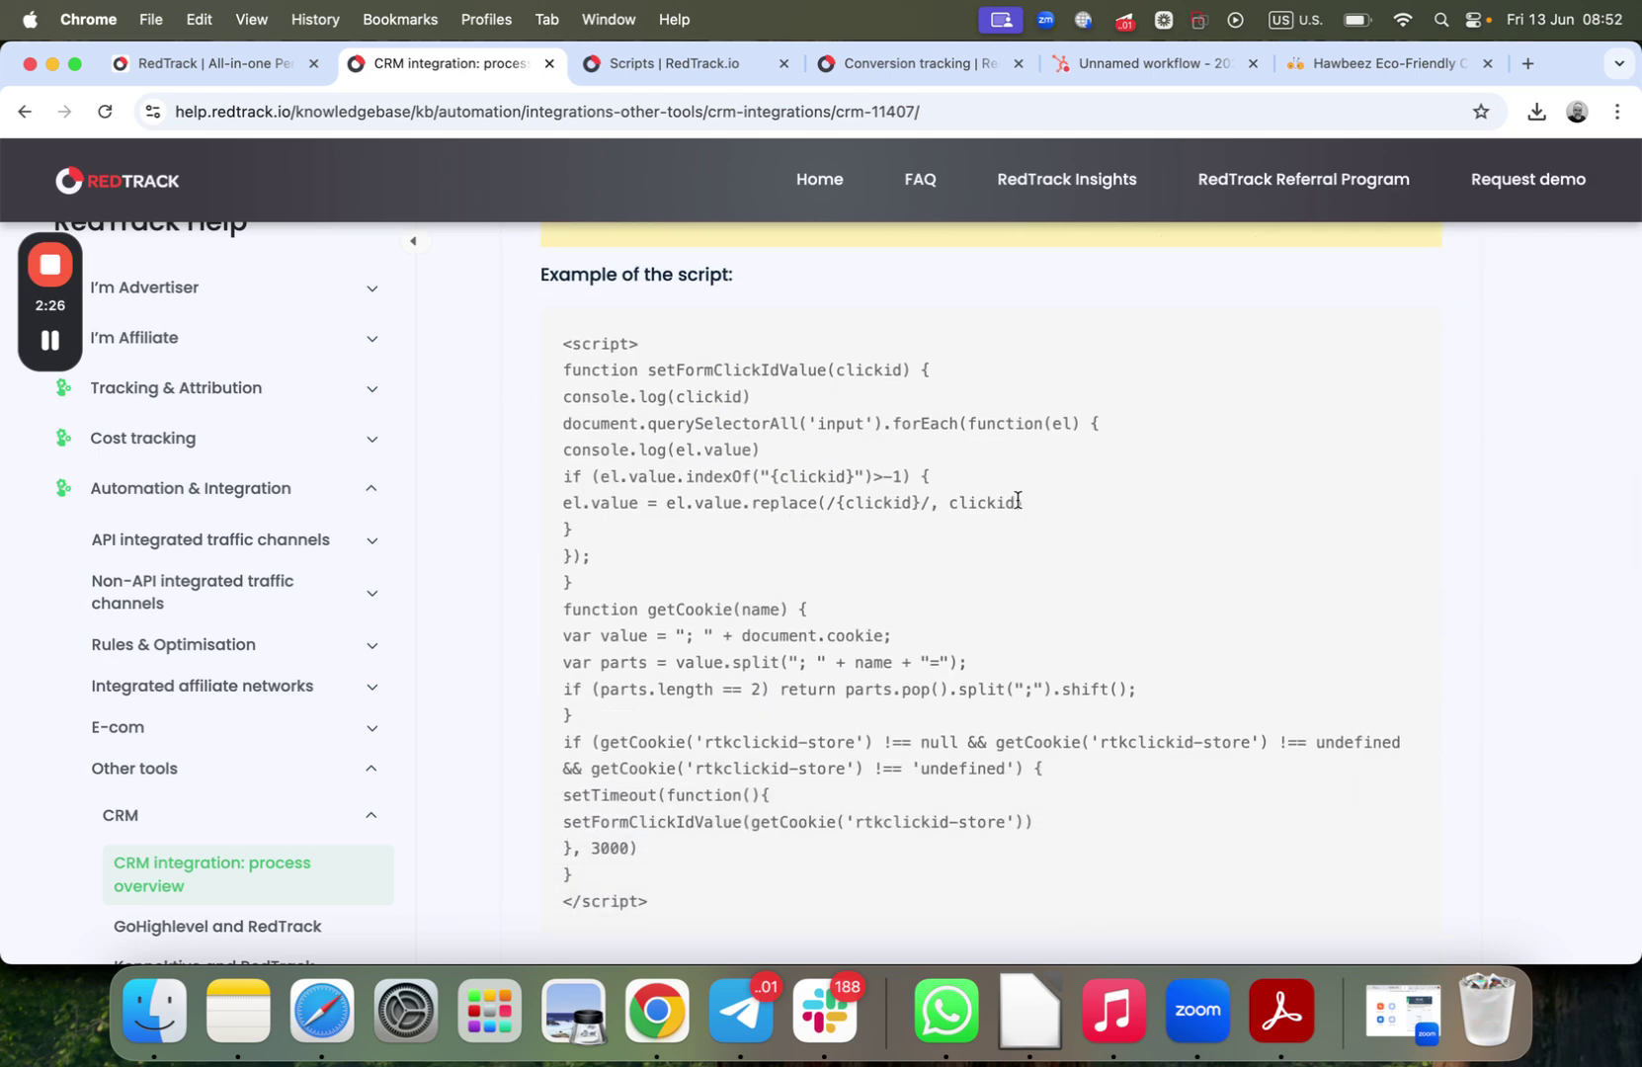
scroll(1017, 501, down, 5)
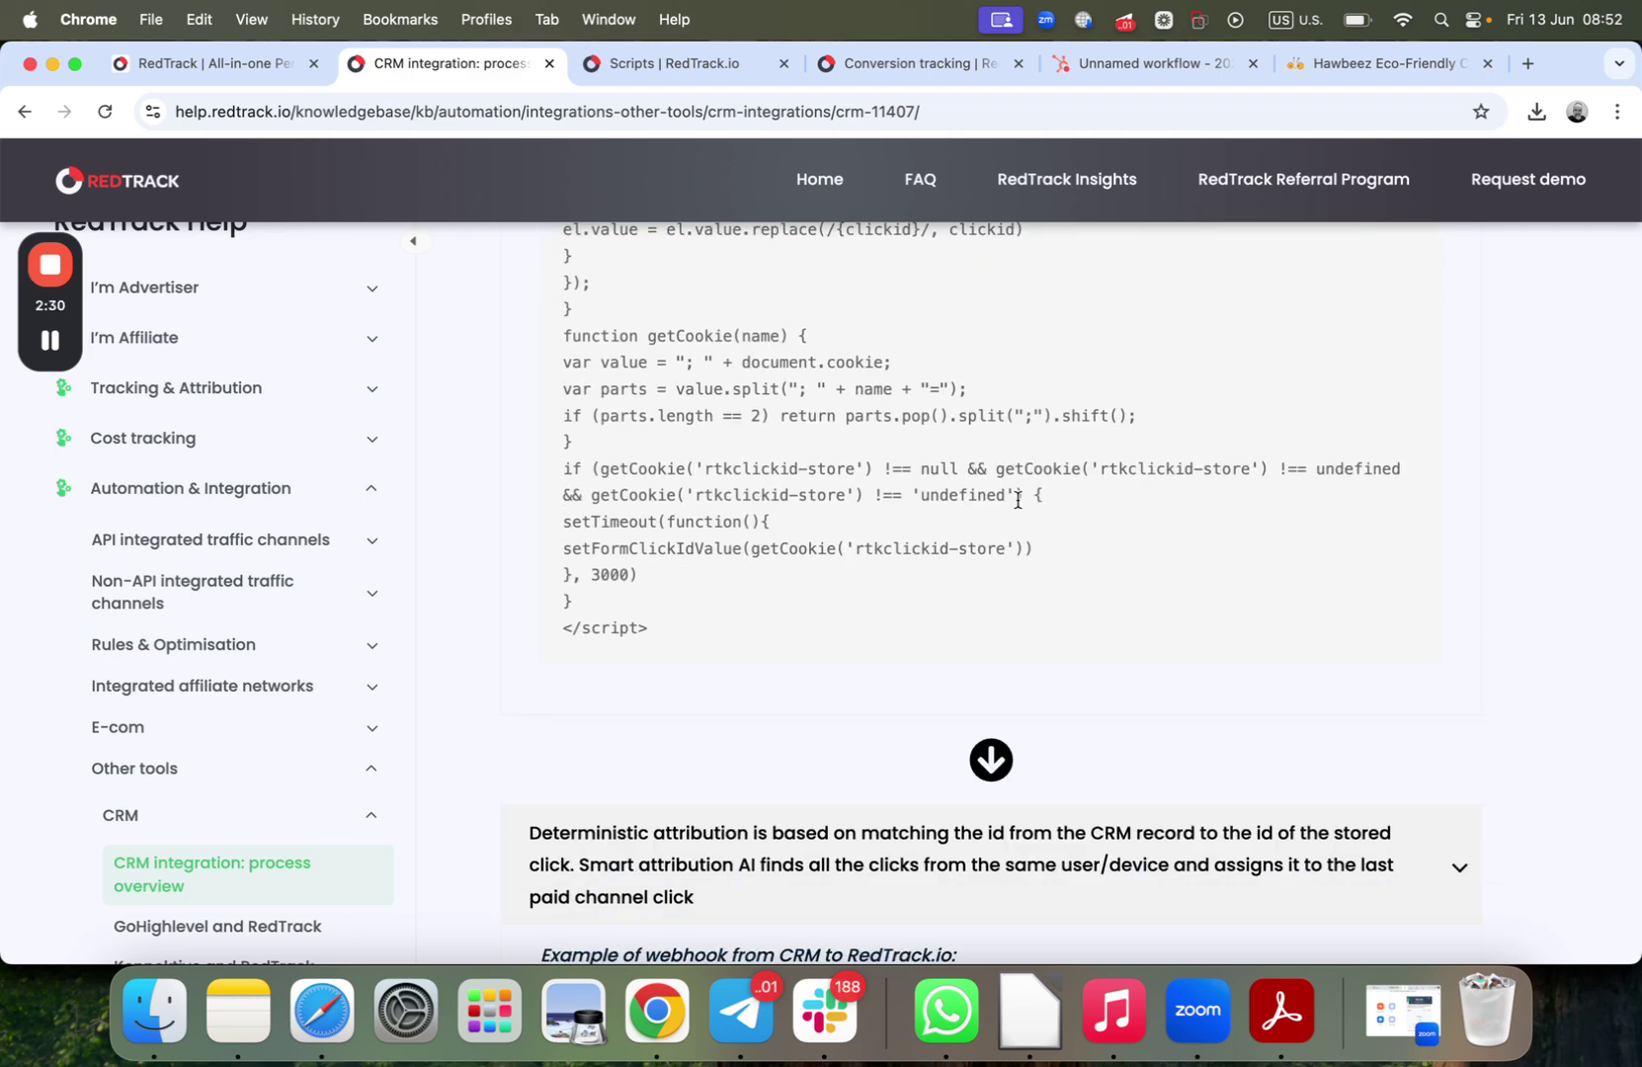
scroll(1017, 501, down, 7)
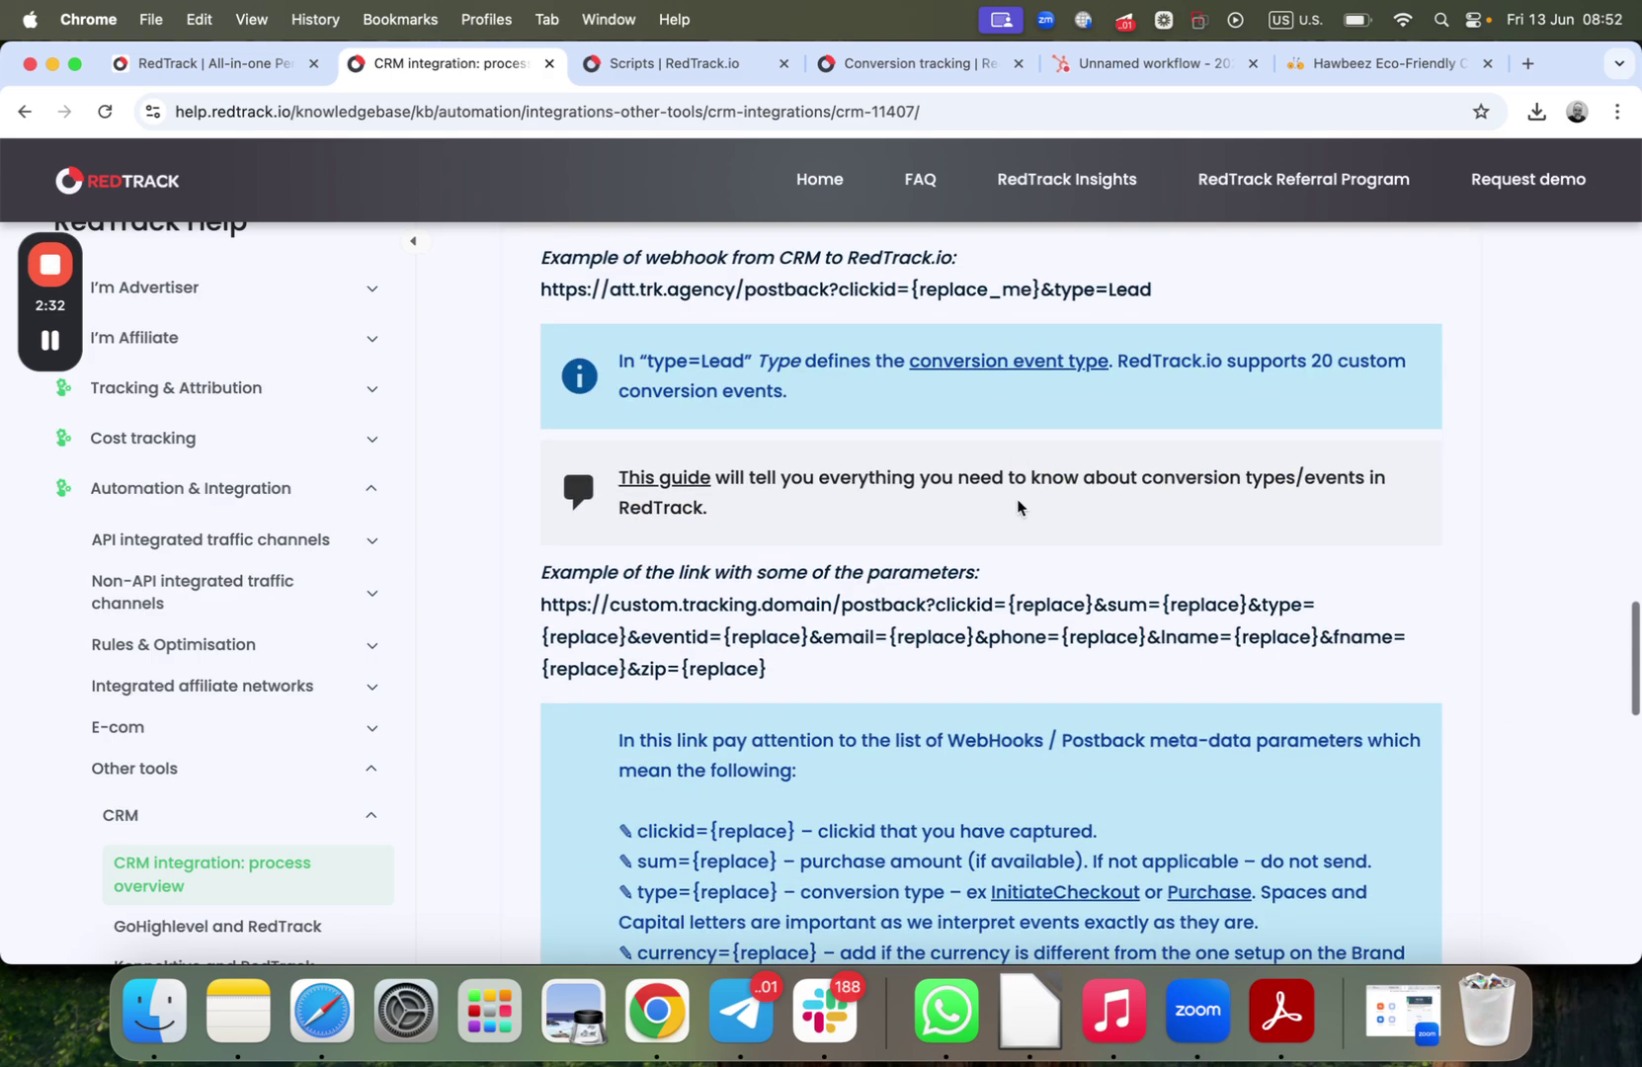
scroll(1018, 506, up, 18)
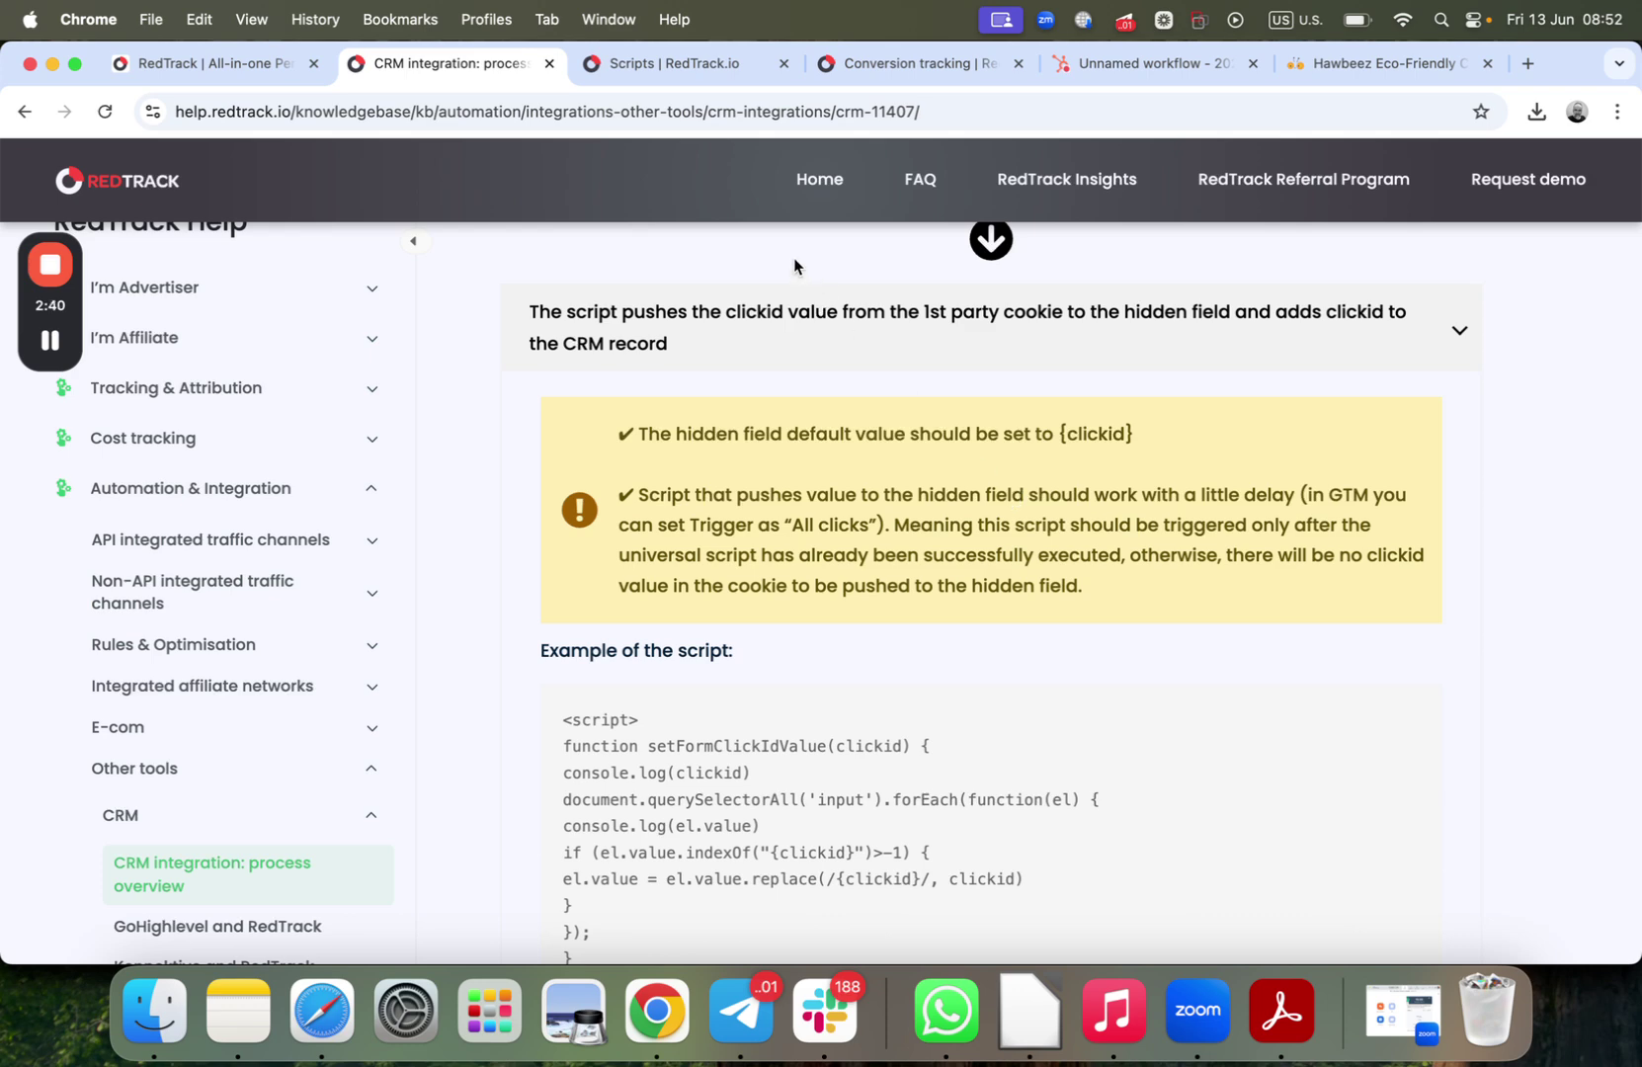
Step: Review the RedTrack script settings for rttest.com, including the universal tracking script and e-com integrations, and close them without saving
click(708, 65)
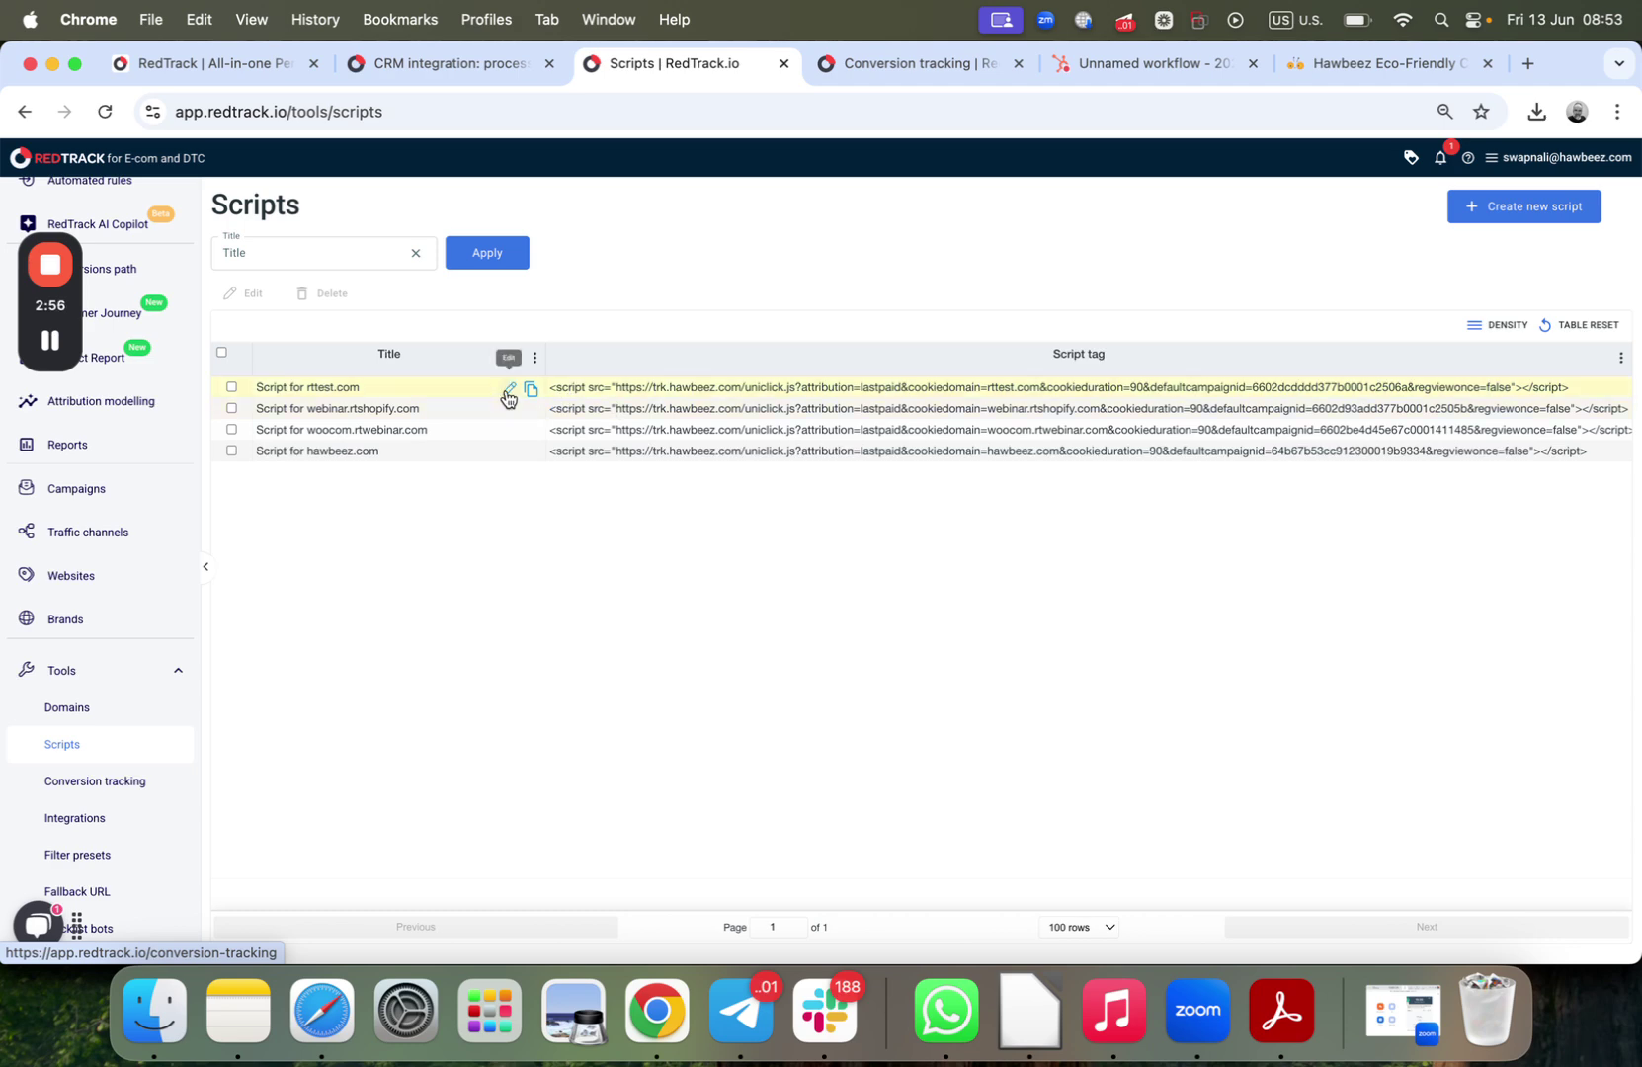
click(508, 388)
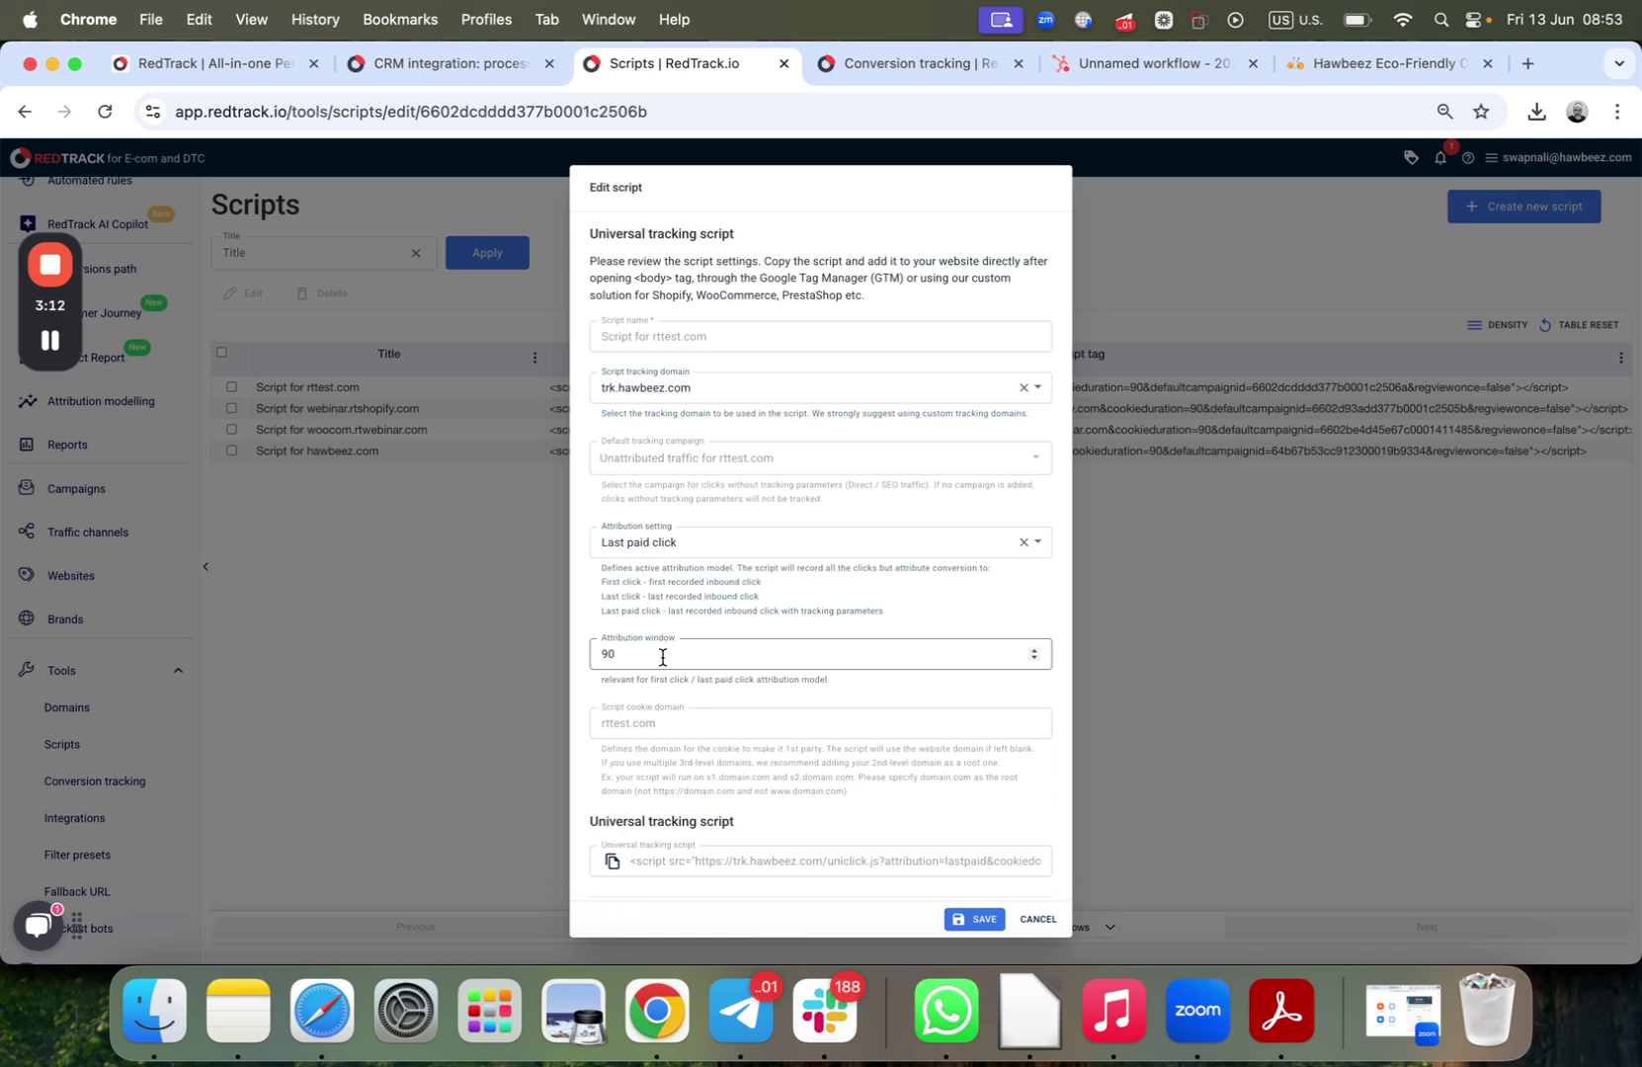
scroll(662, 657, down, 3)
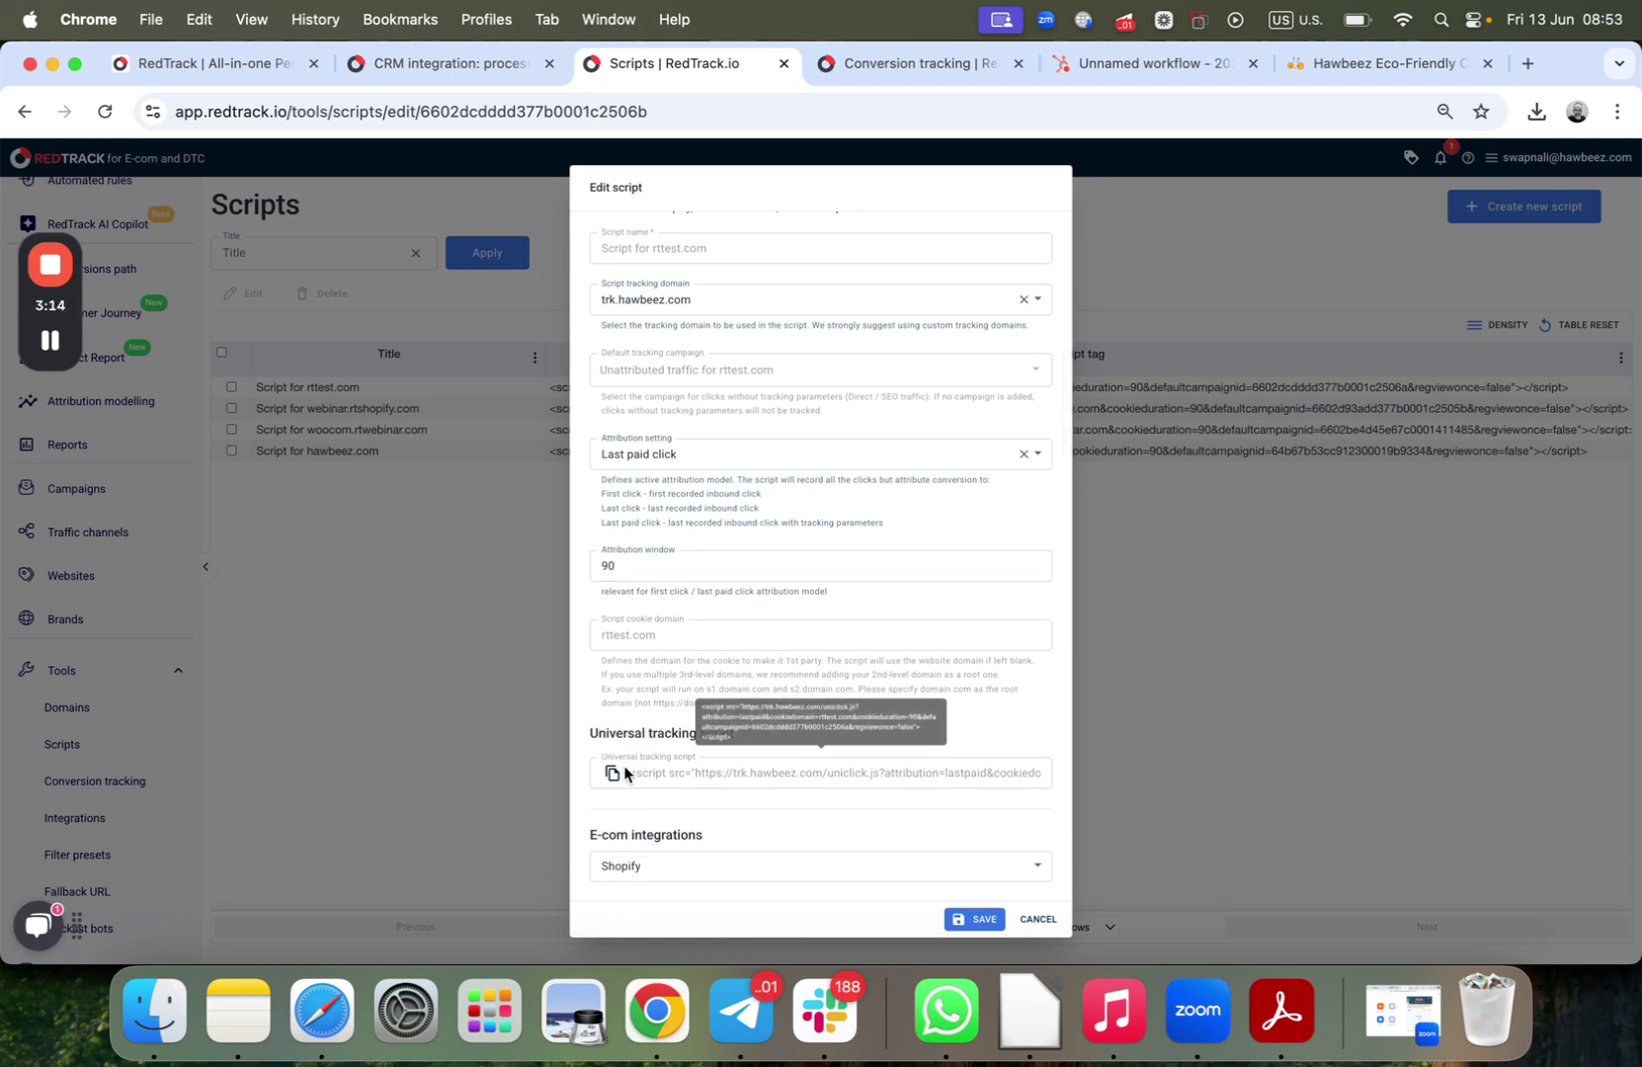
scroll(624, 774, down, 2)
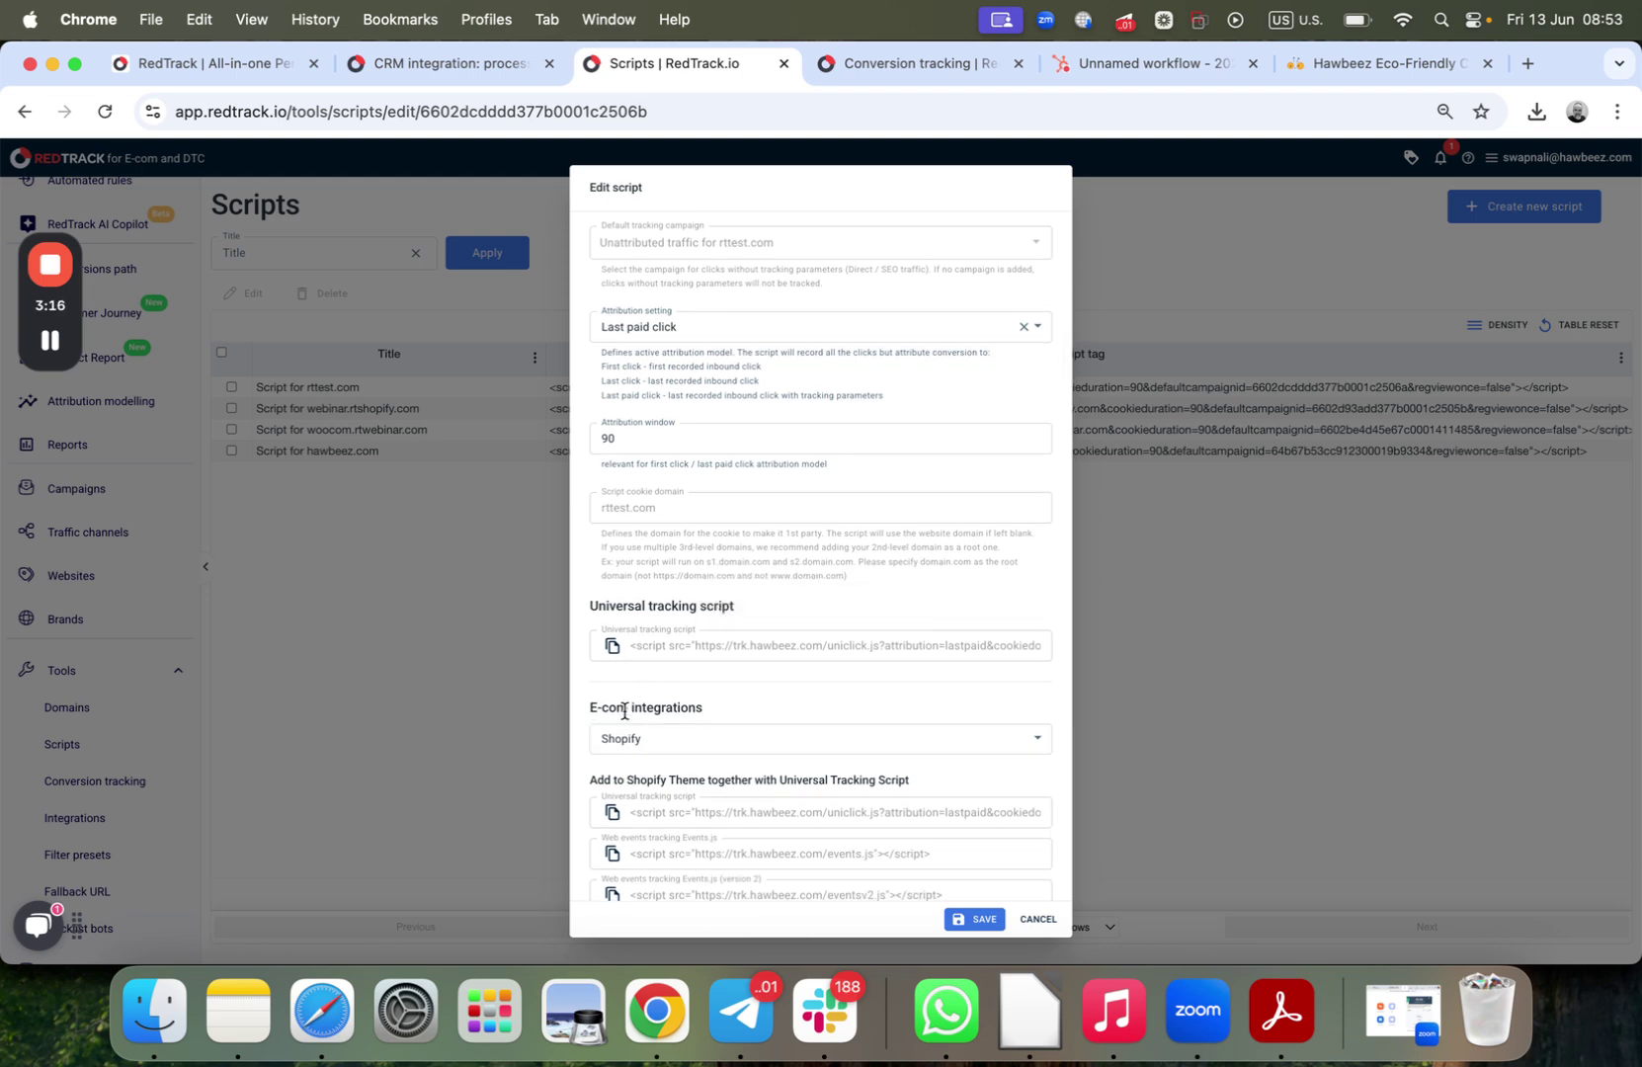
scroll(626, 708, down, 1)
scroll(624, 709, down, 6)
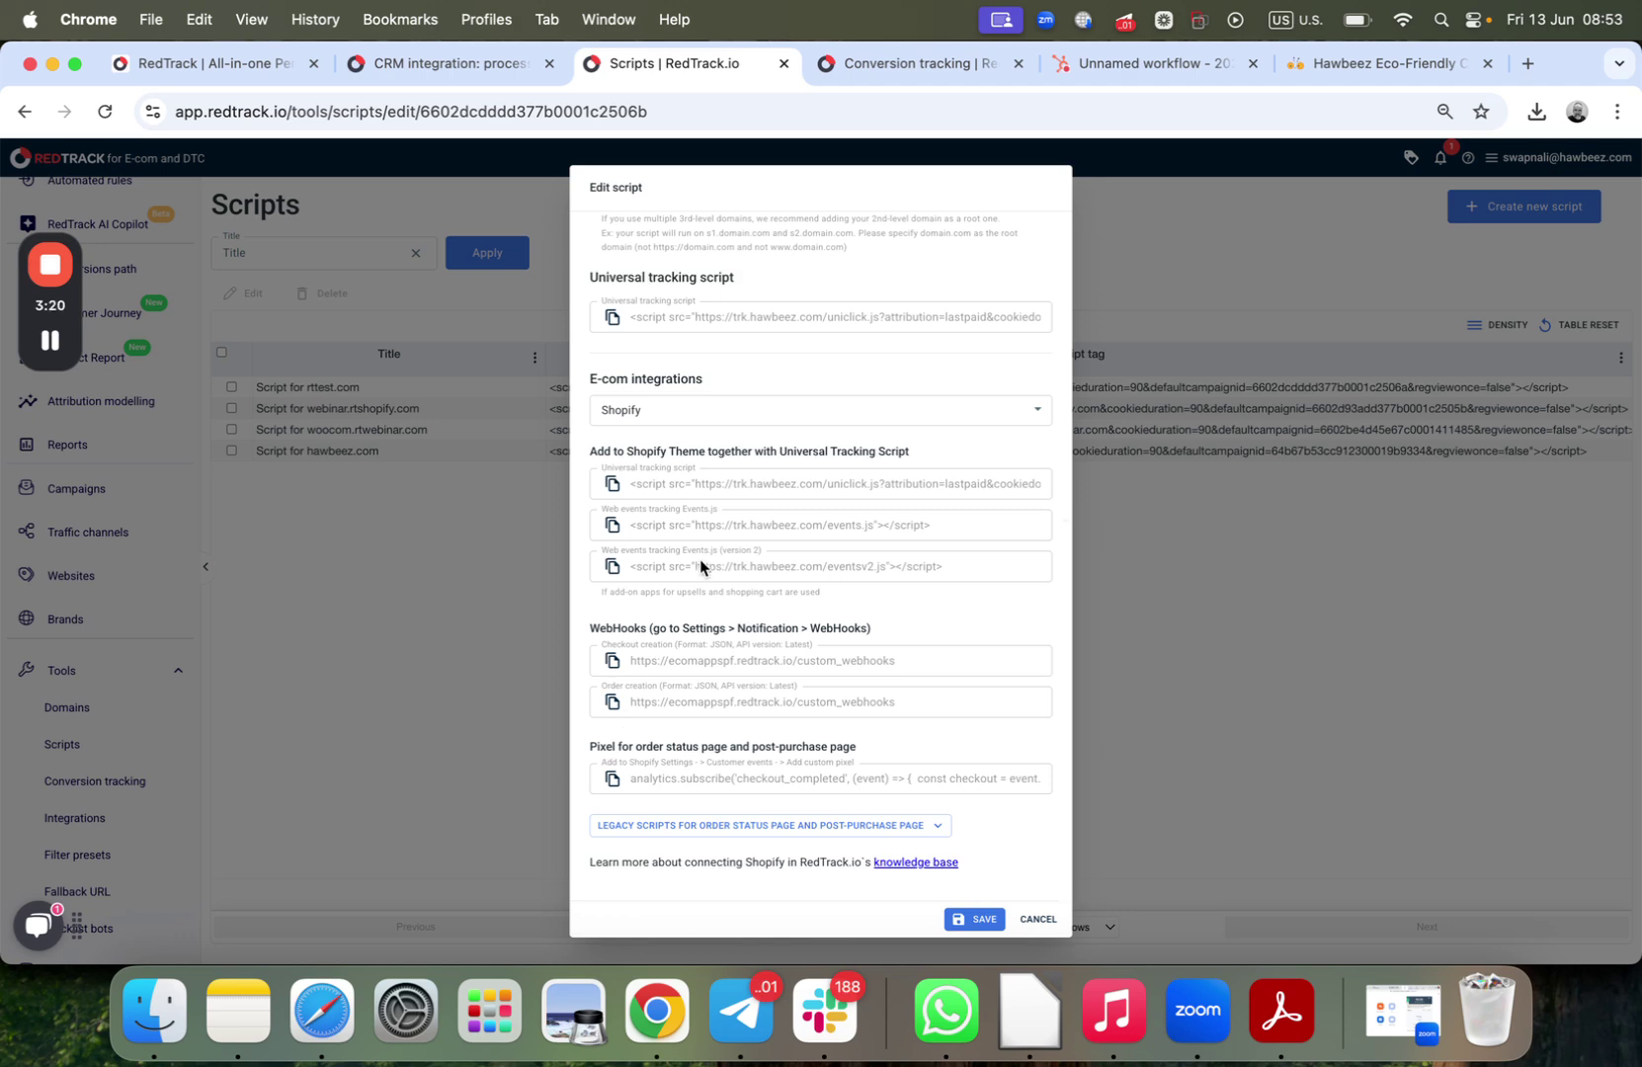
scroll(701, 565, up, 5)
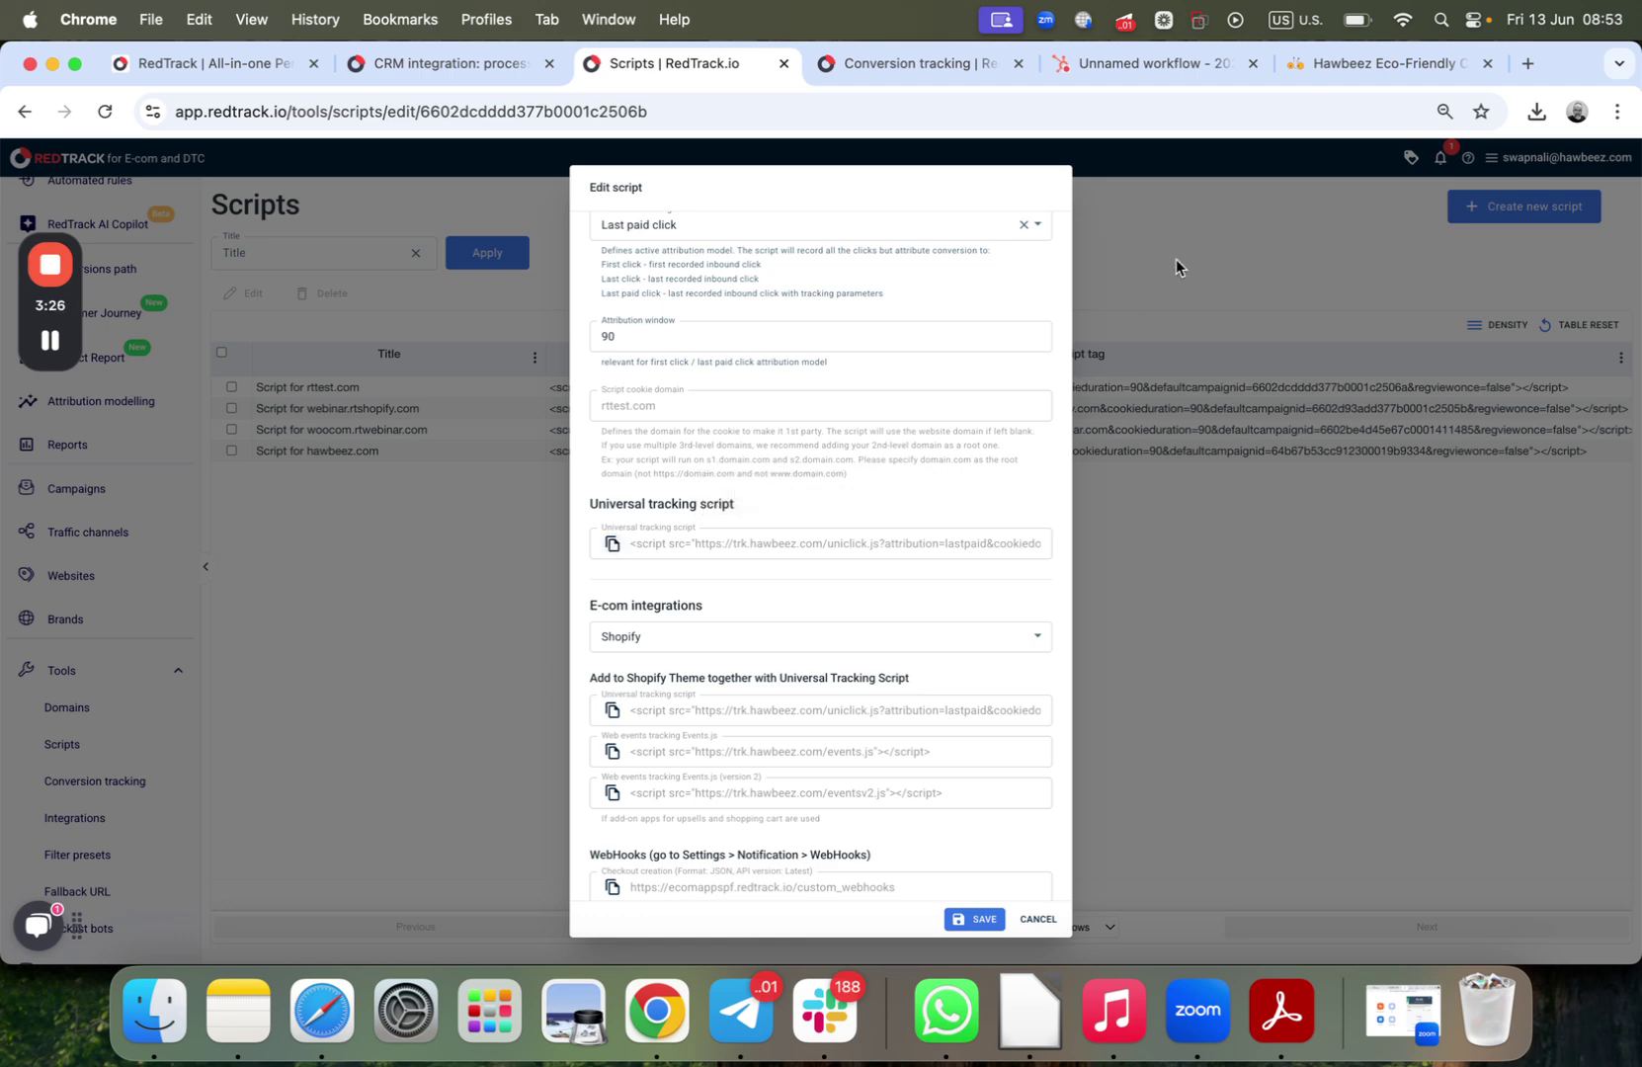
click(1038, 919)
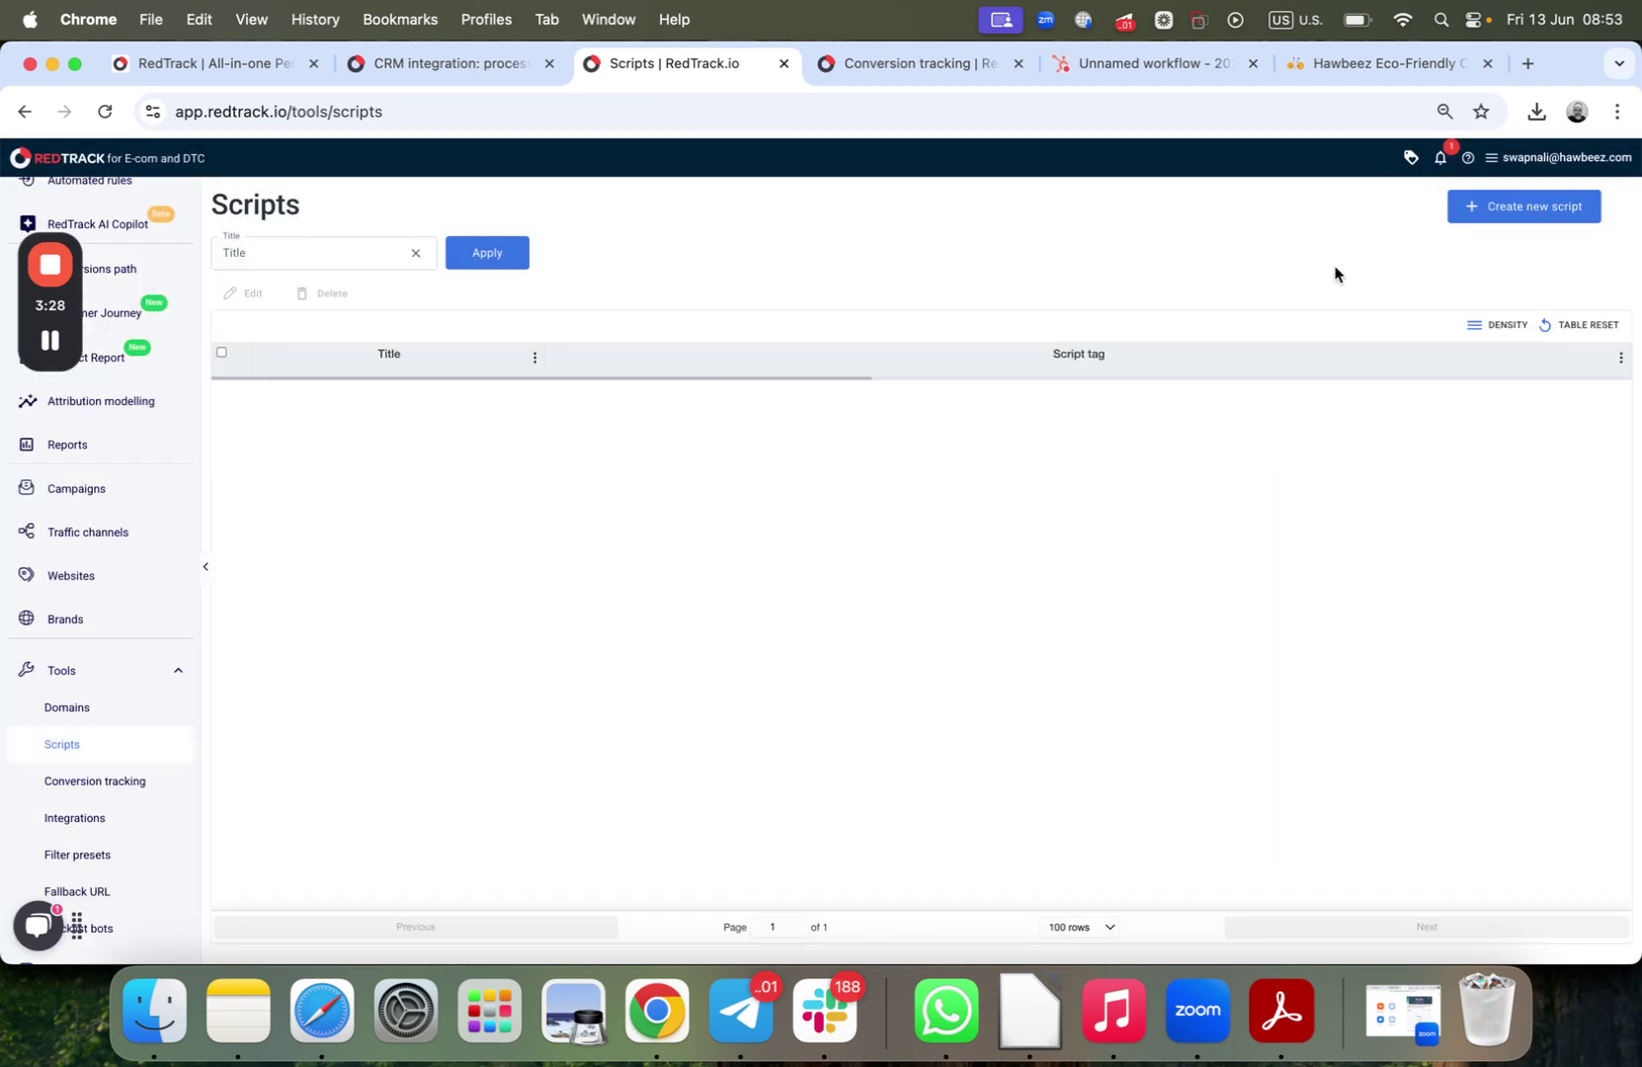
Step: Review the rtkclickid-store cookie on hawbeez.com and the HubSpot workflow alongside the CRM article's webhook examples
click(1403, 63)
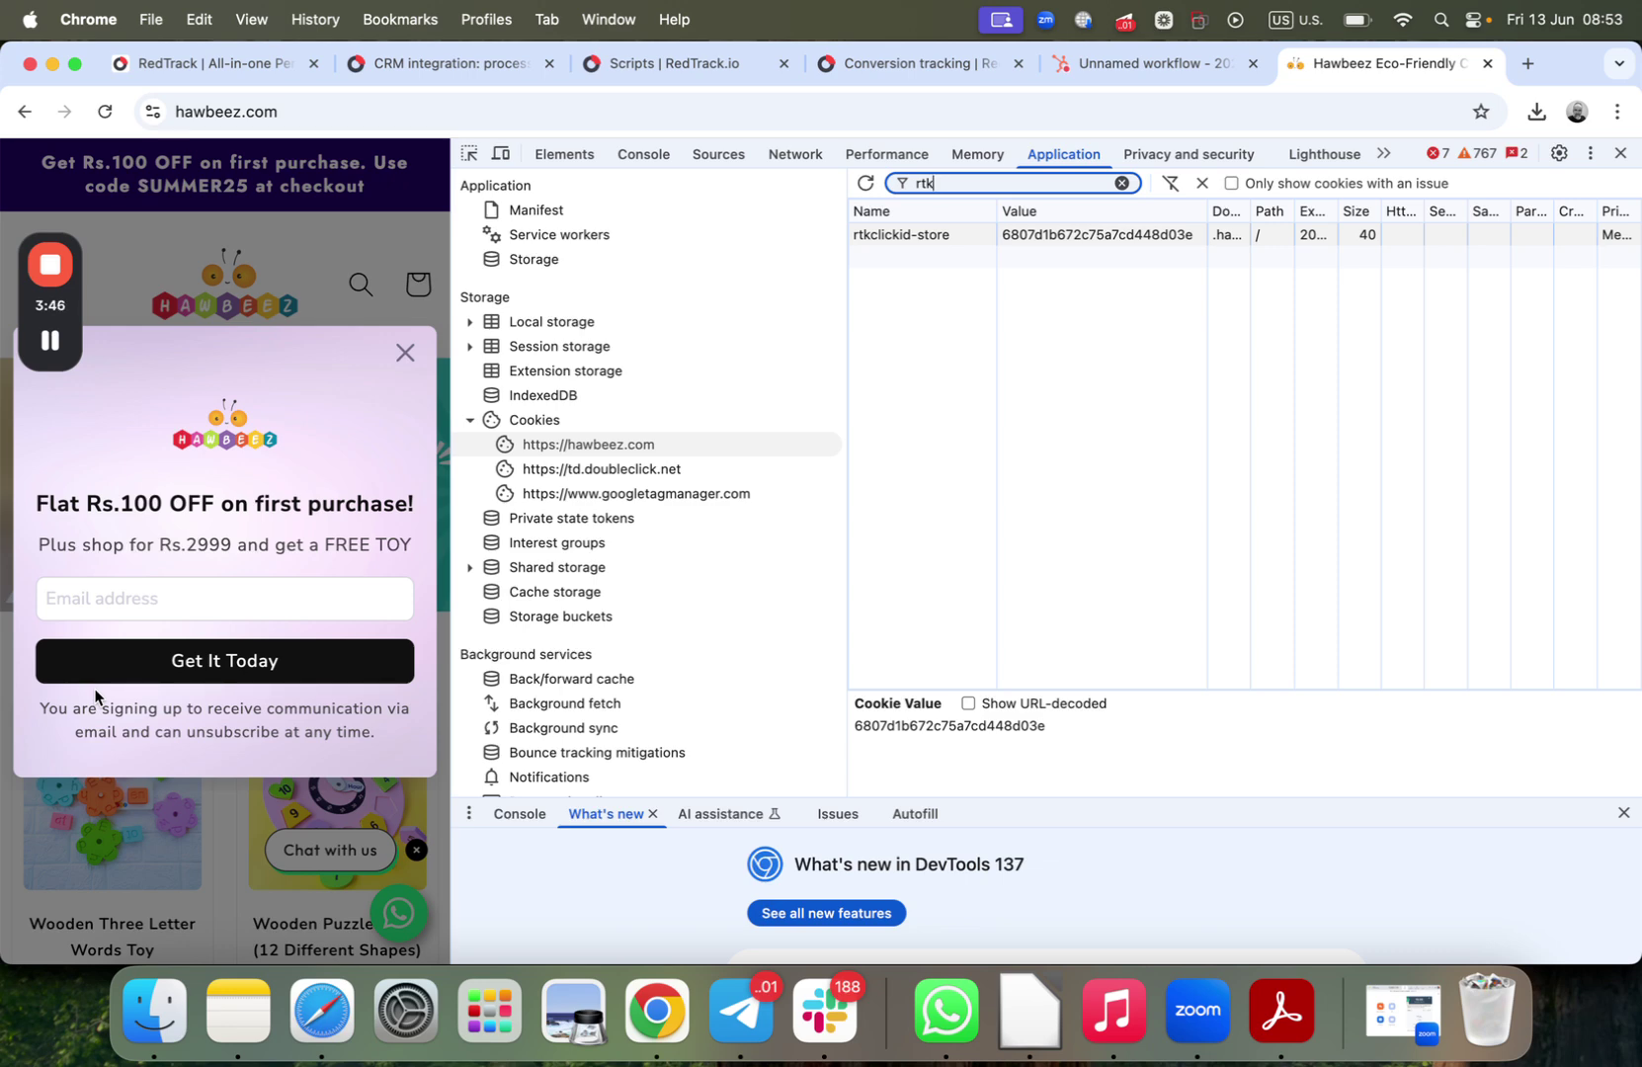
click(1171, 65)
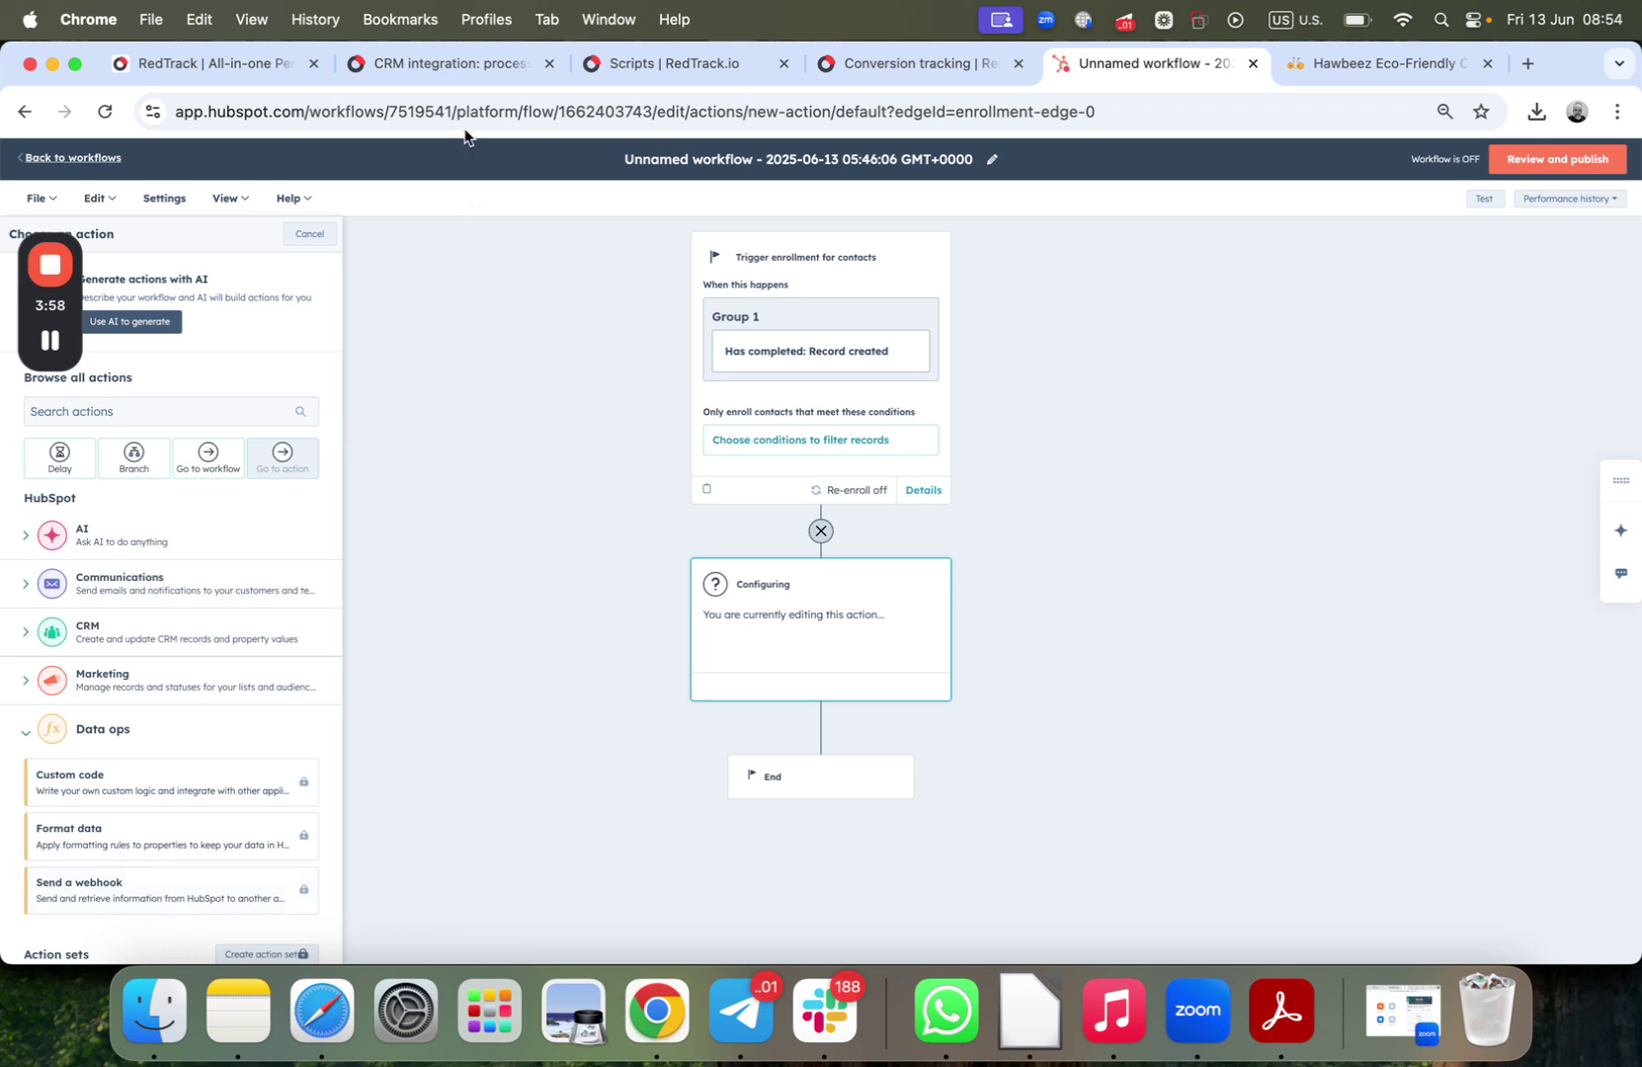
click(456, 67)
scroll(782, 770, down, 15)
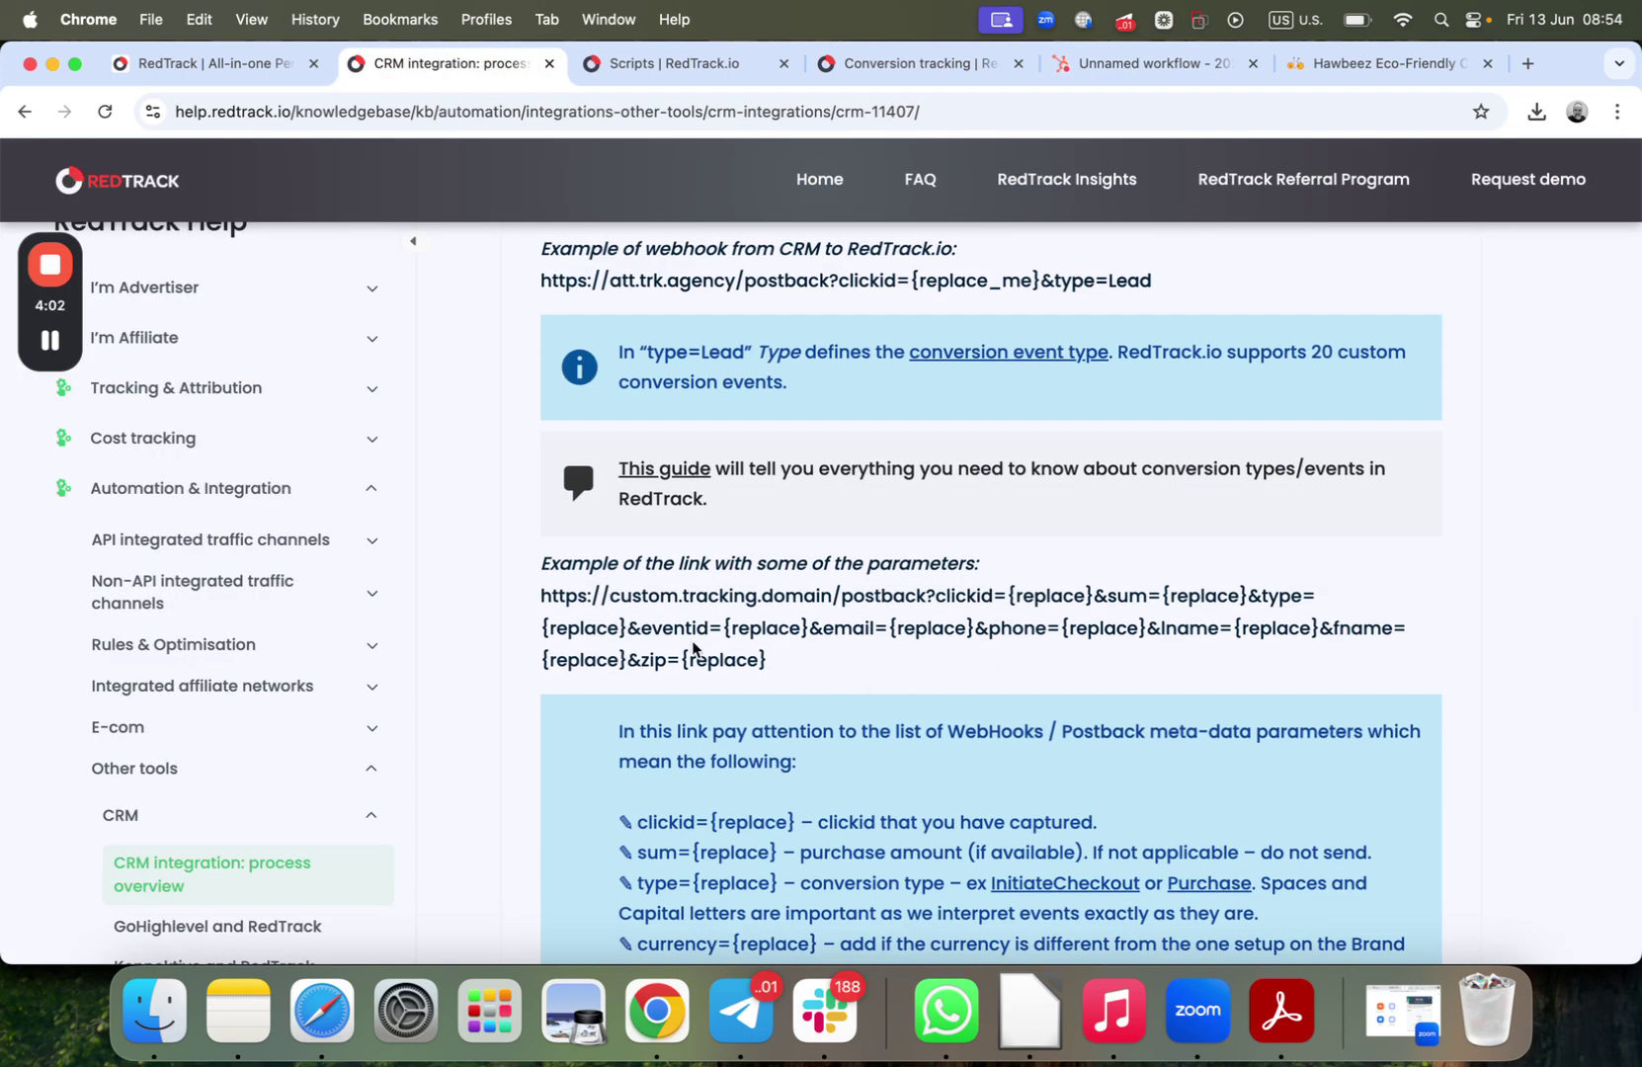
Step: View RedTrack's conversion tracking page, check the conversion type list and return to the postback URL settings
click(877, 63)
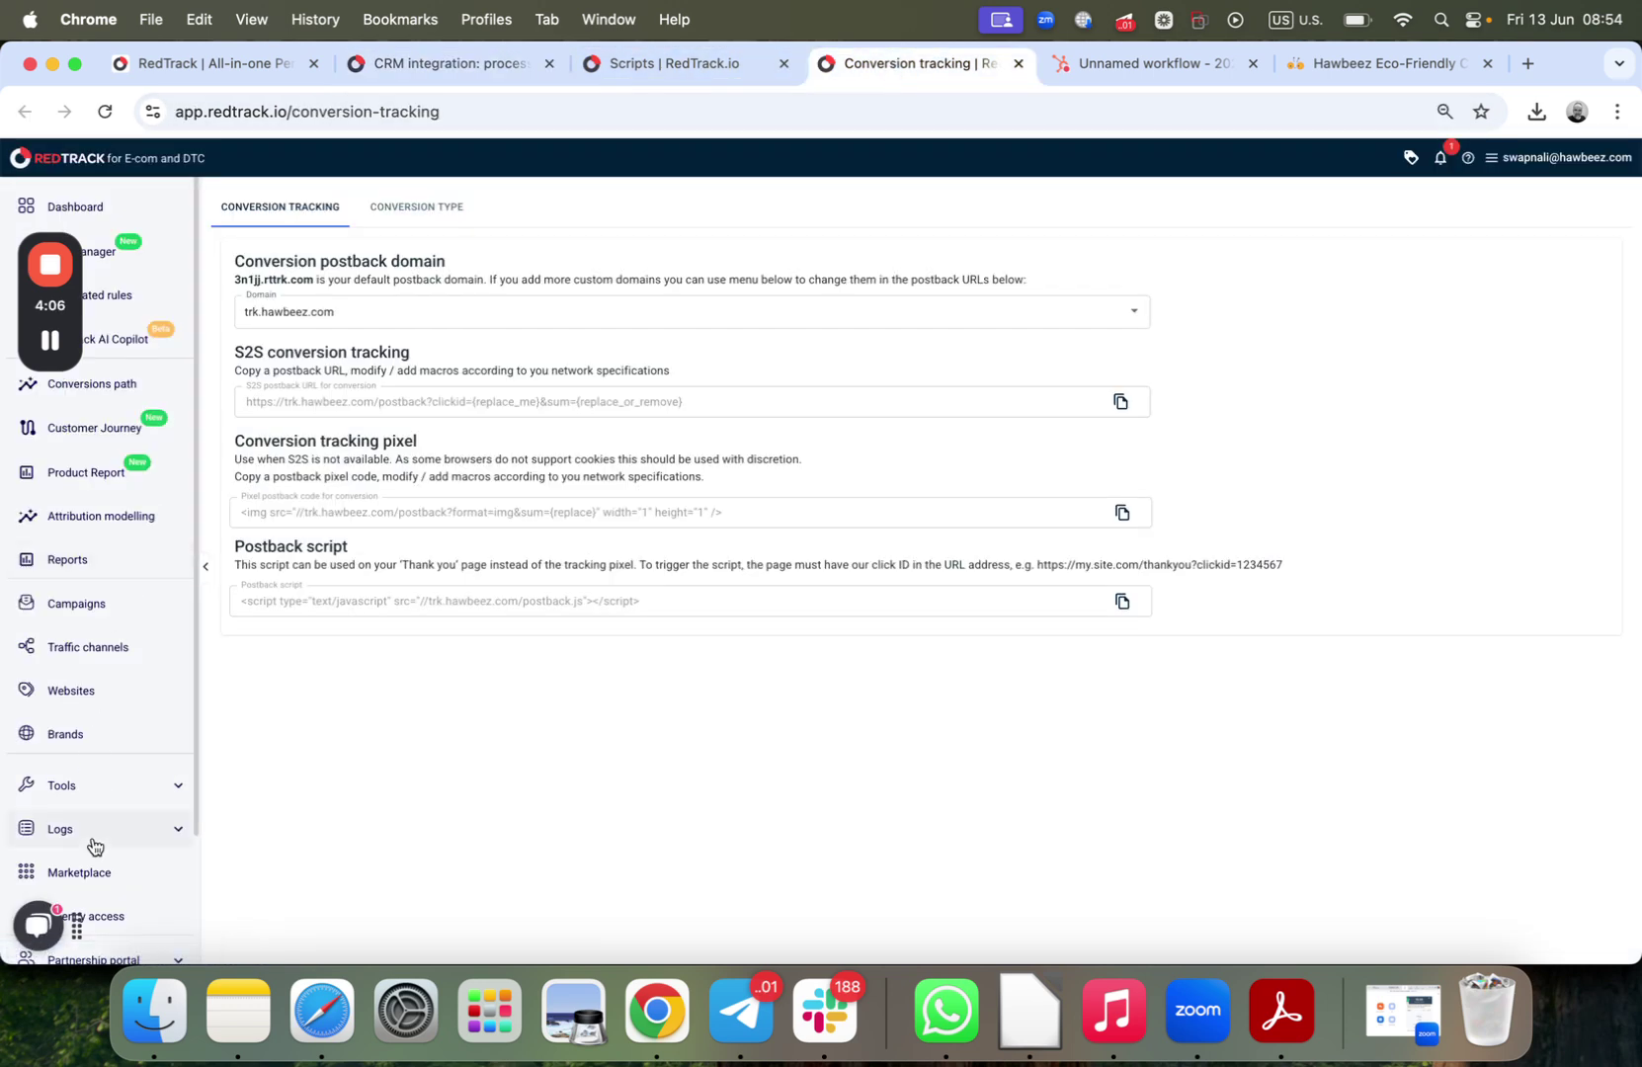
scroll(93, 846, down, 3)
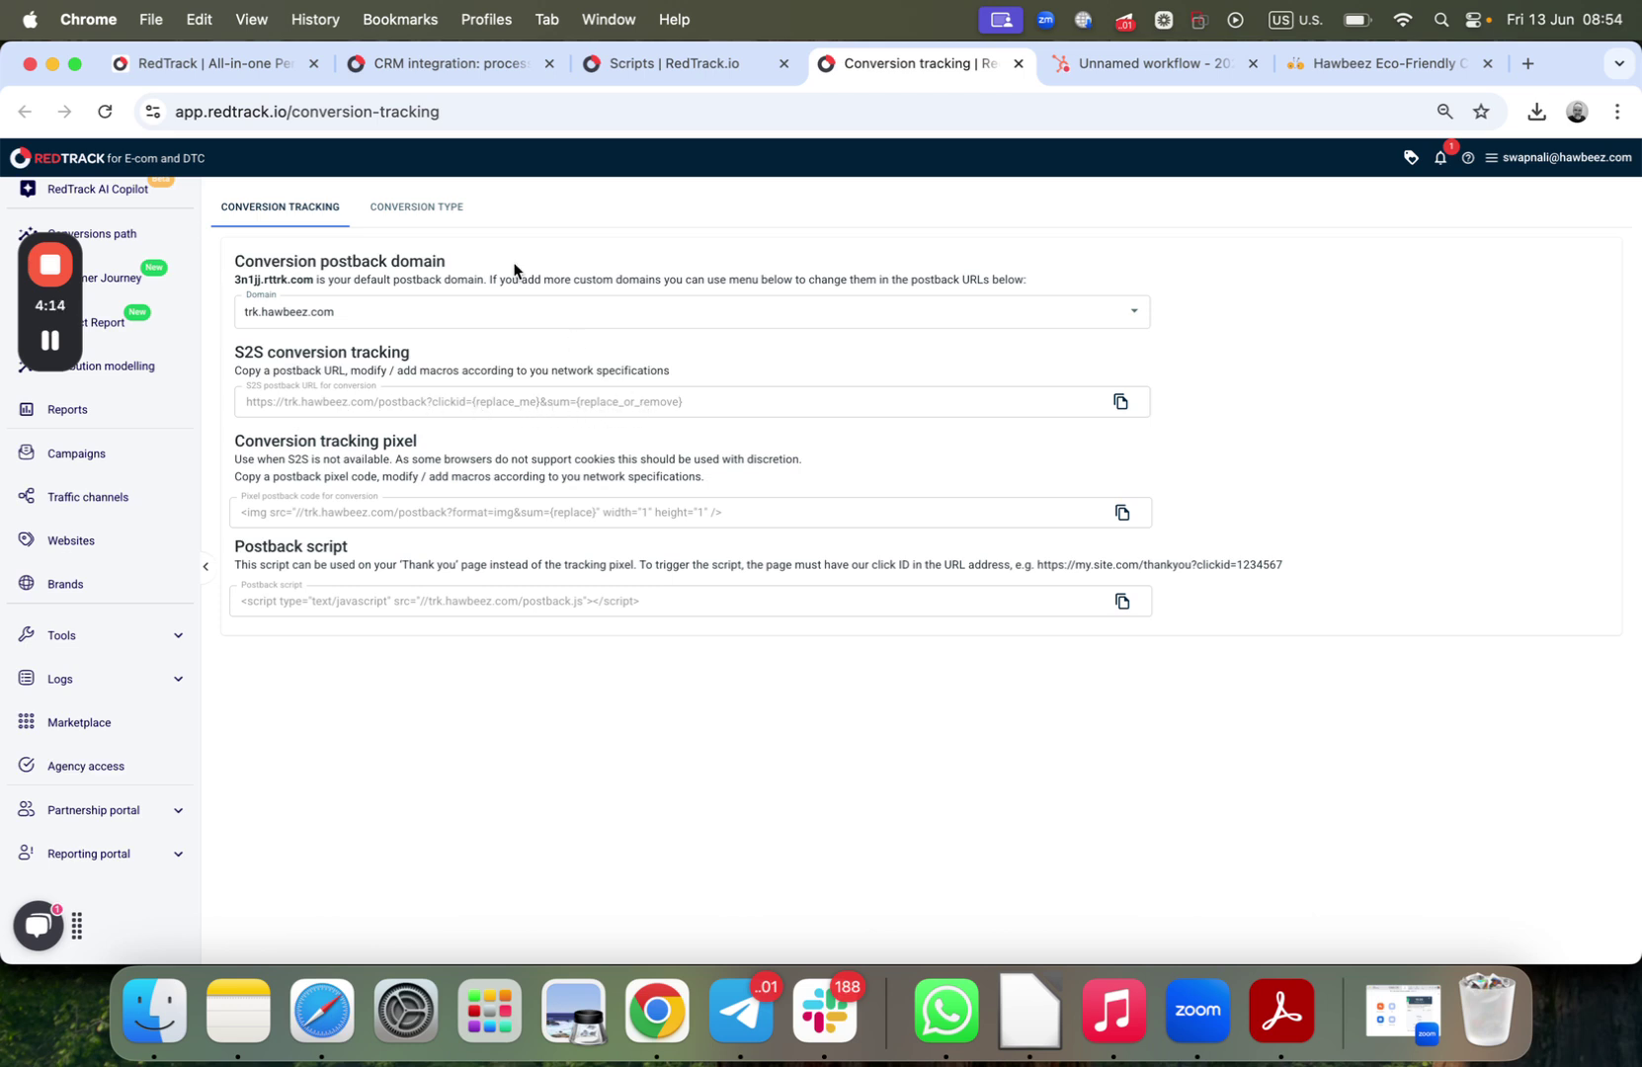
click(429, 209)
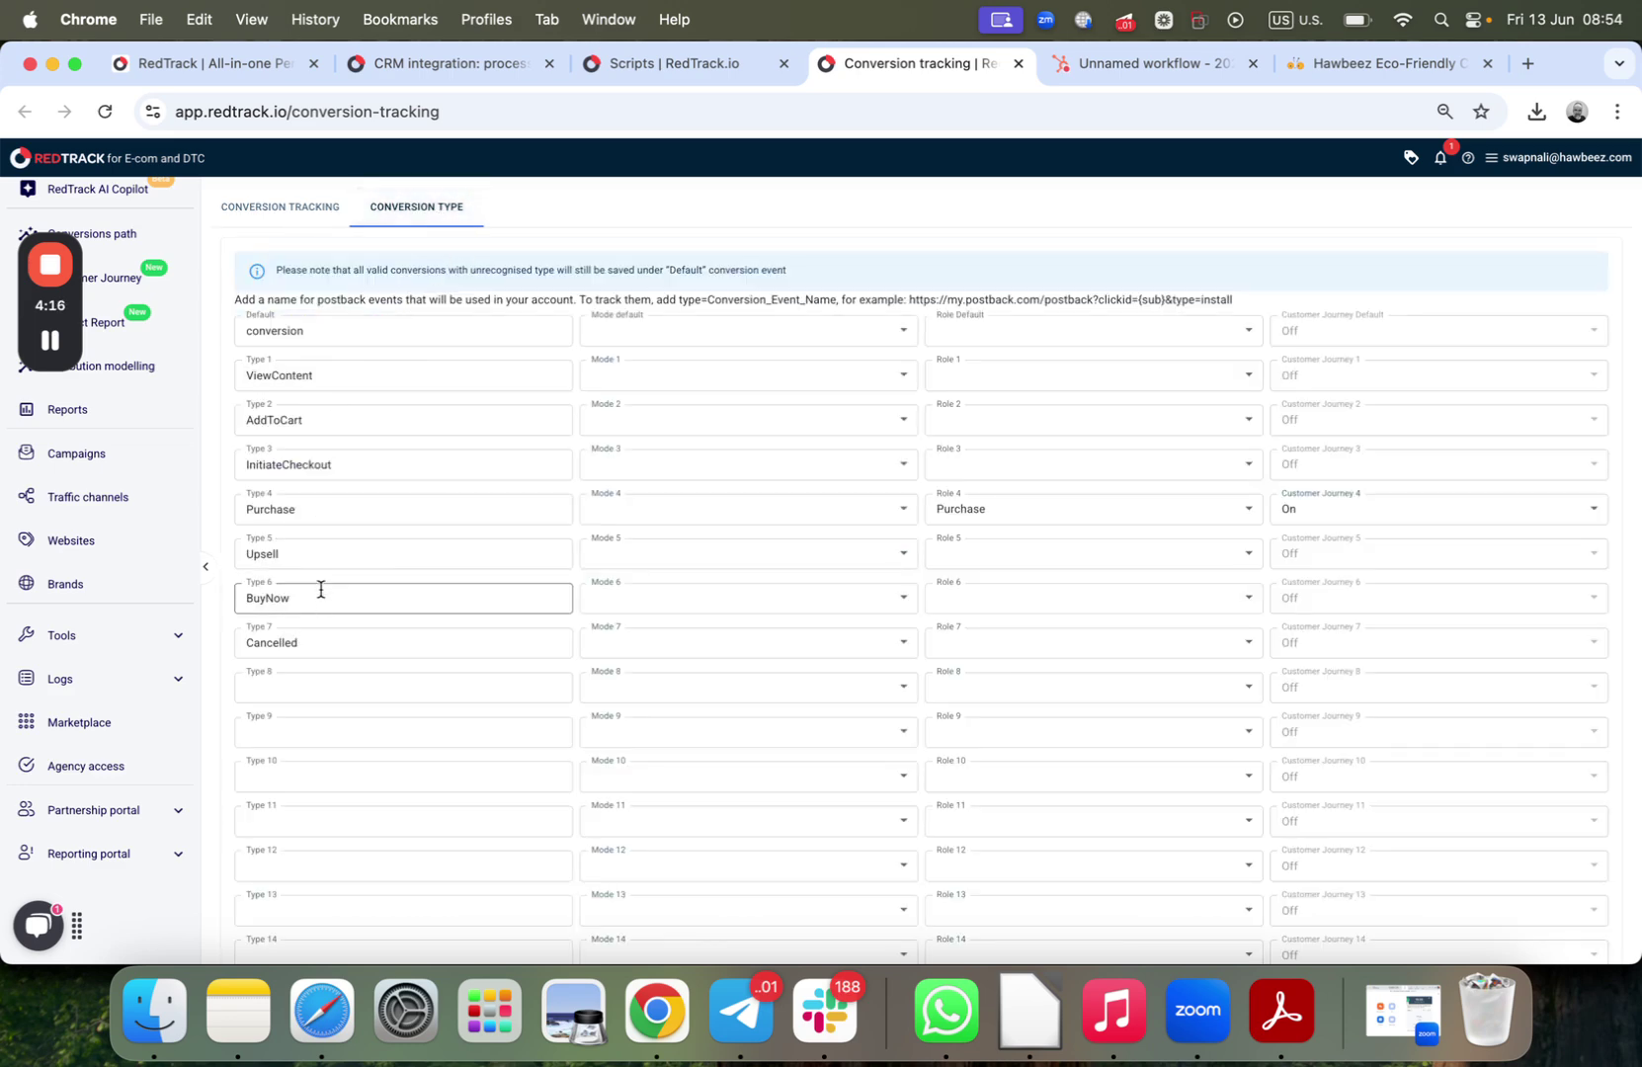
click(296, 209)
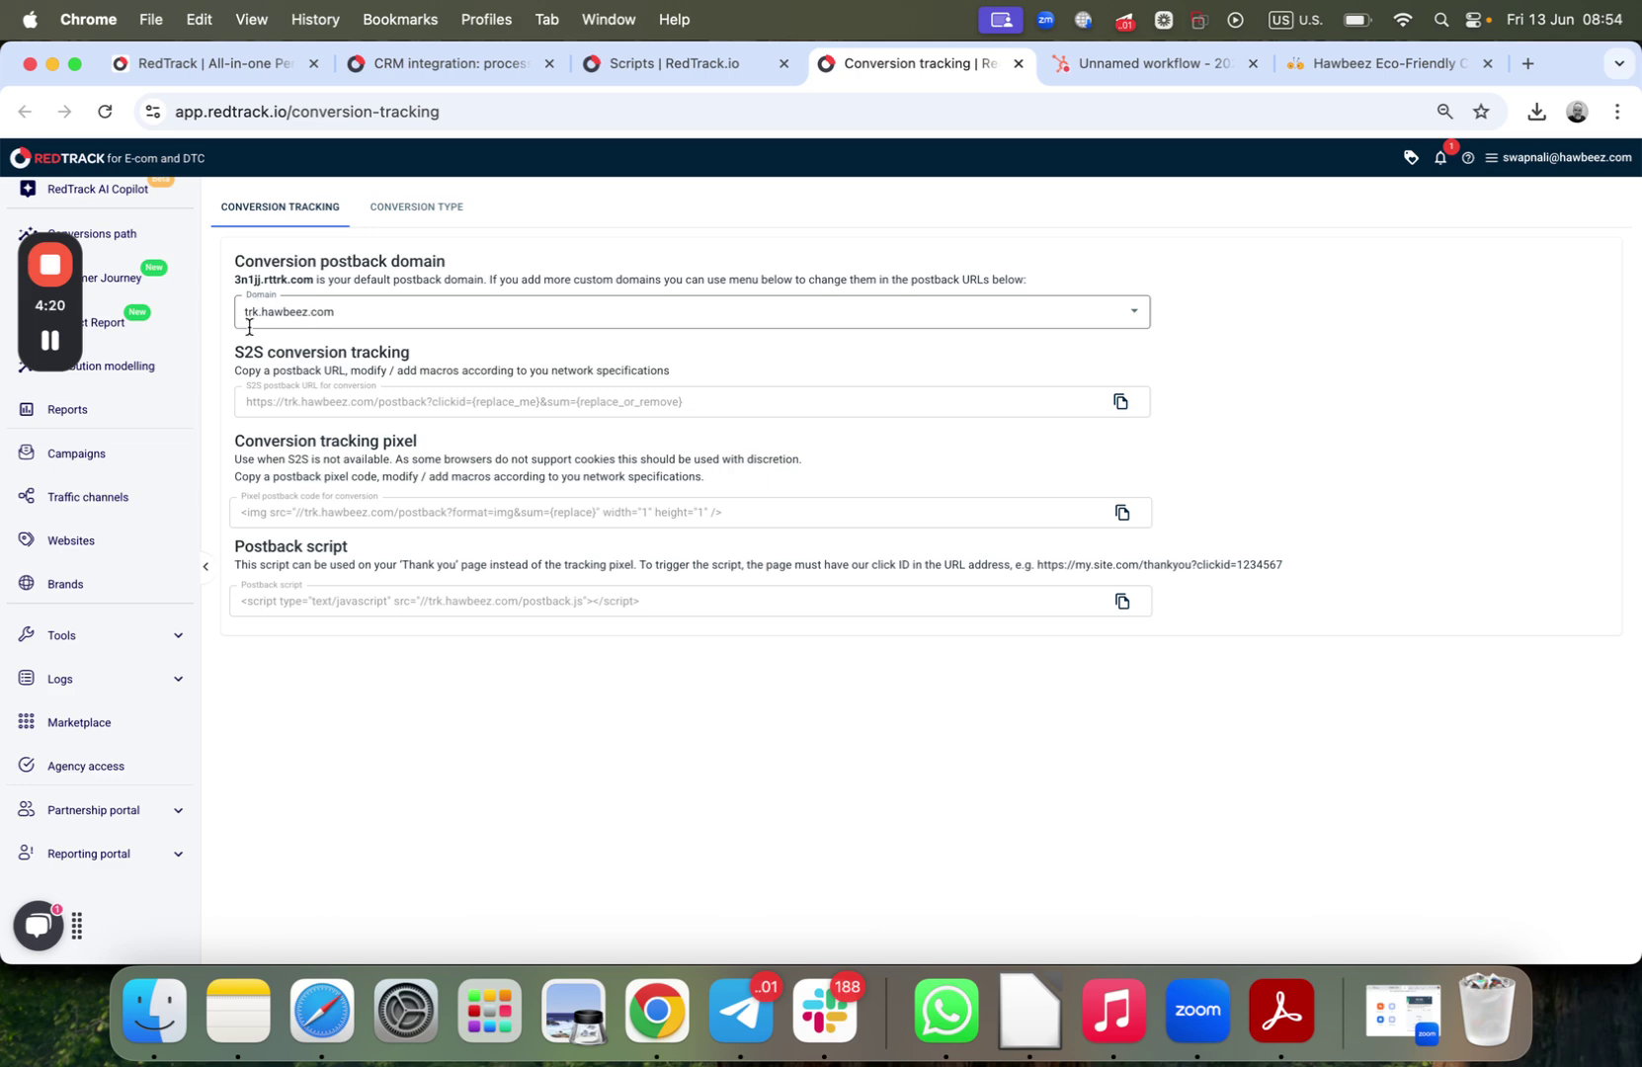
Step: Open the settings of the Hawbeez.com brand from RedTrack's Brands list to examine its postback URL
click(1358, 62)
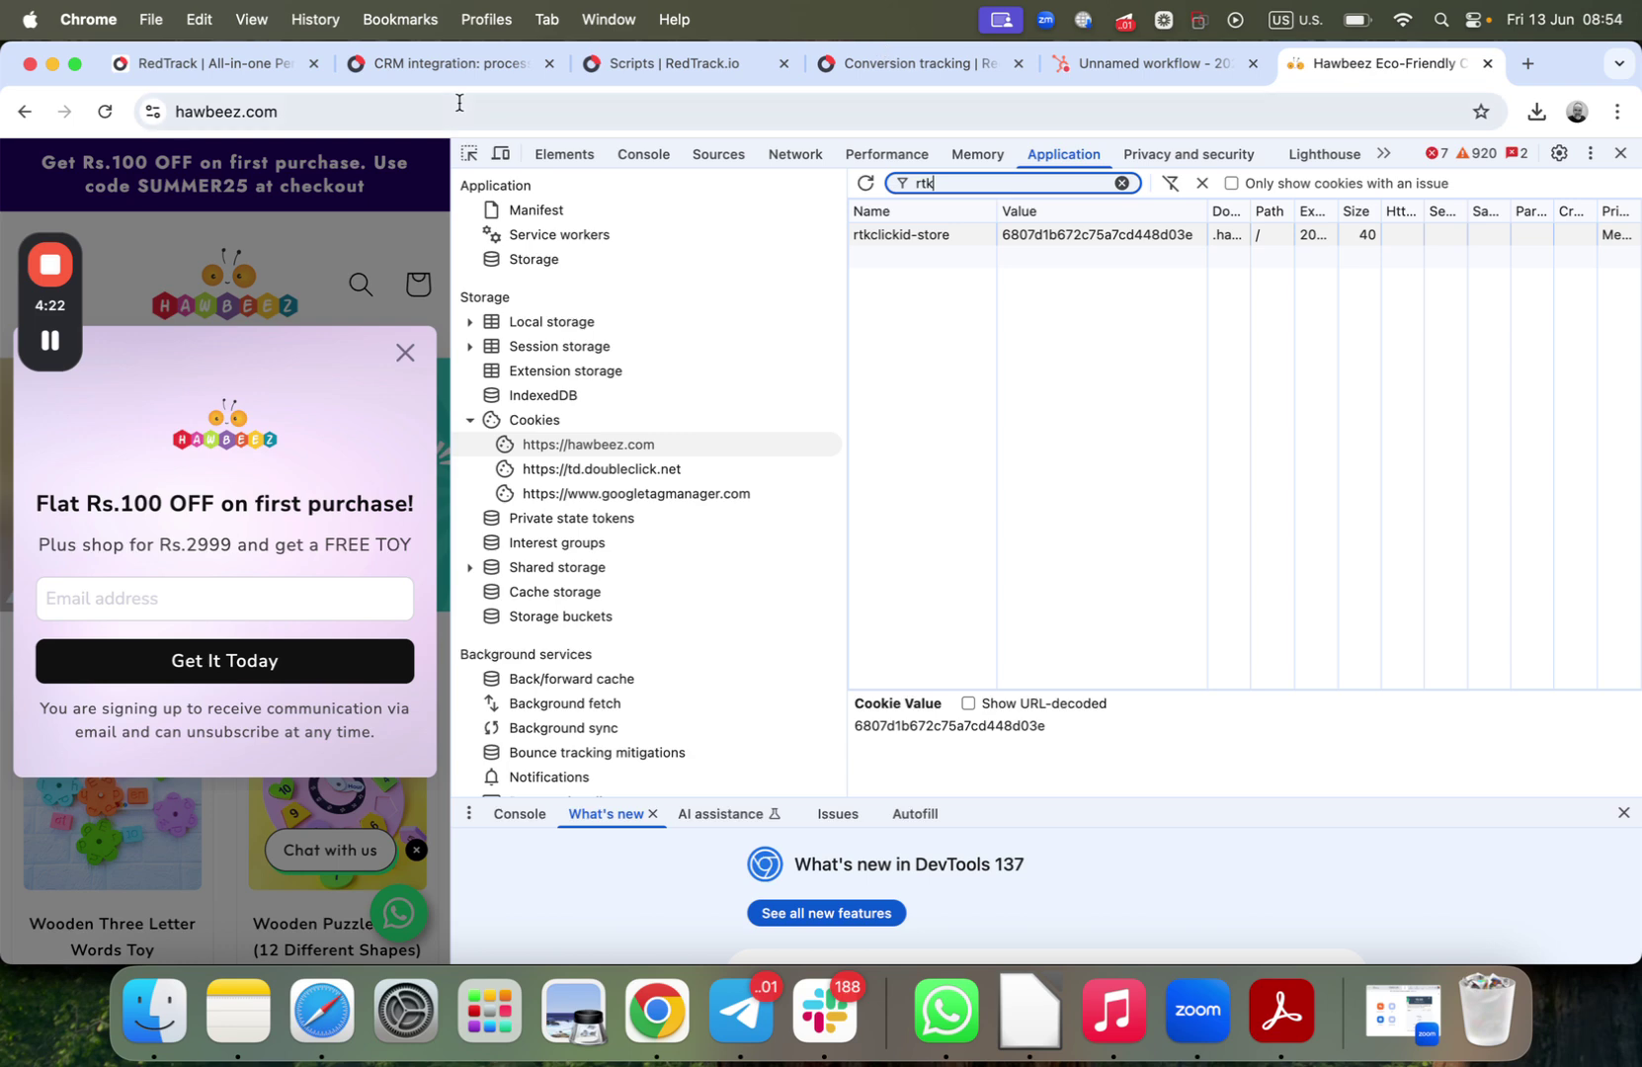
click(668, 66)
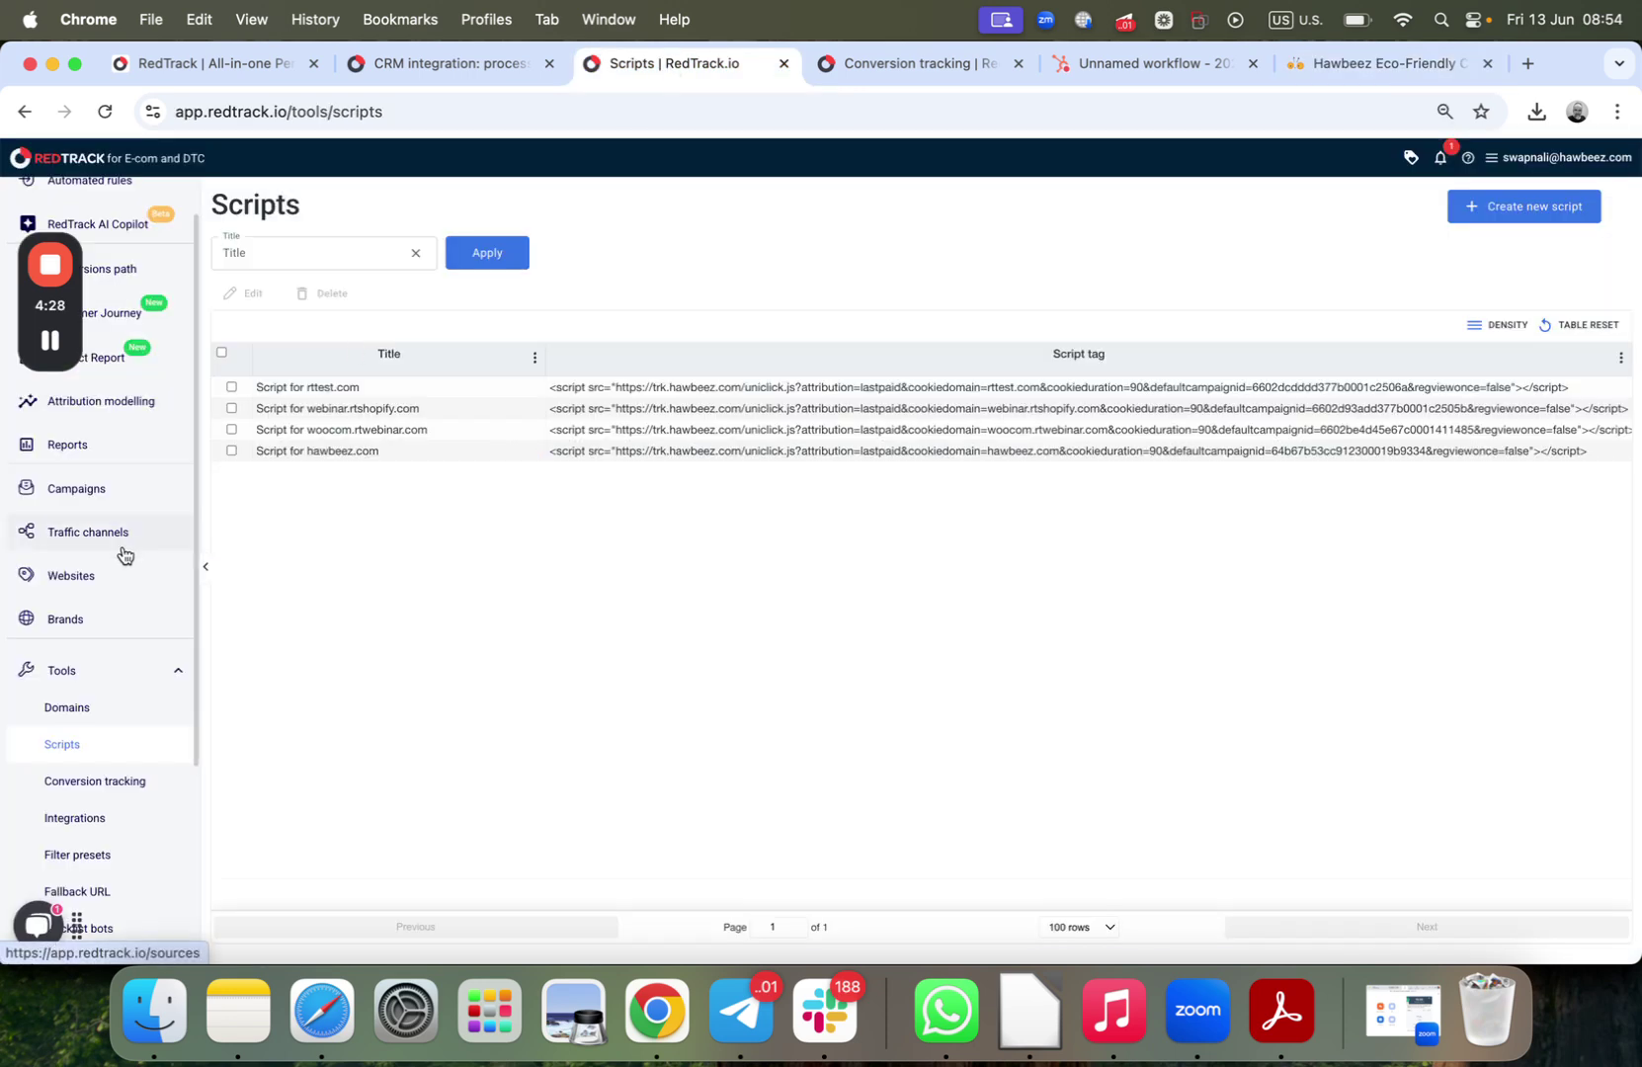
click(89, 623)
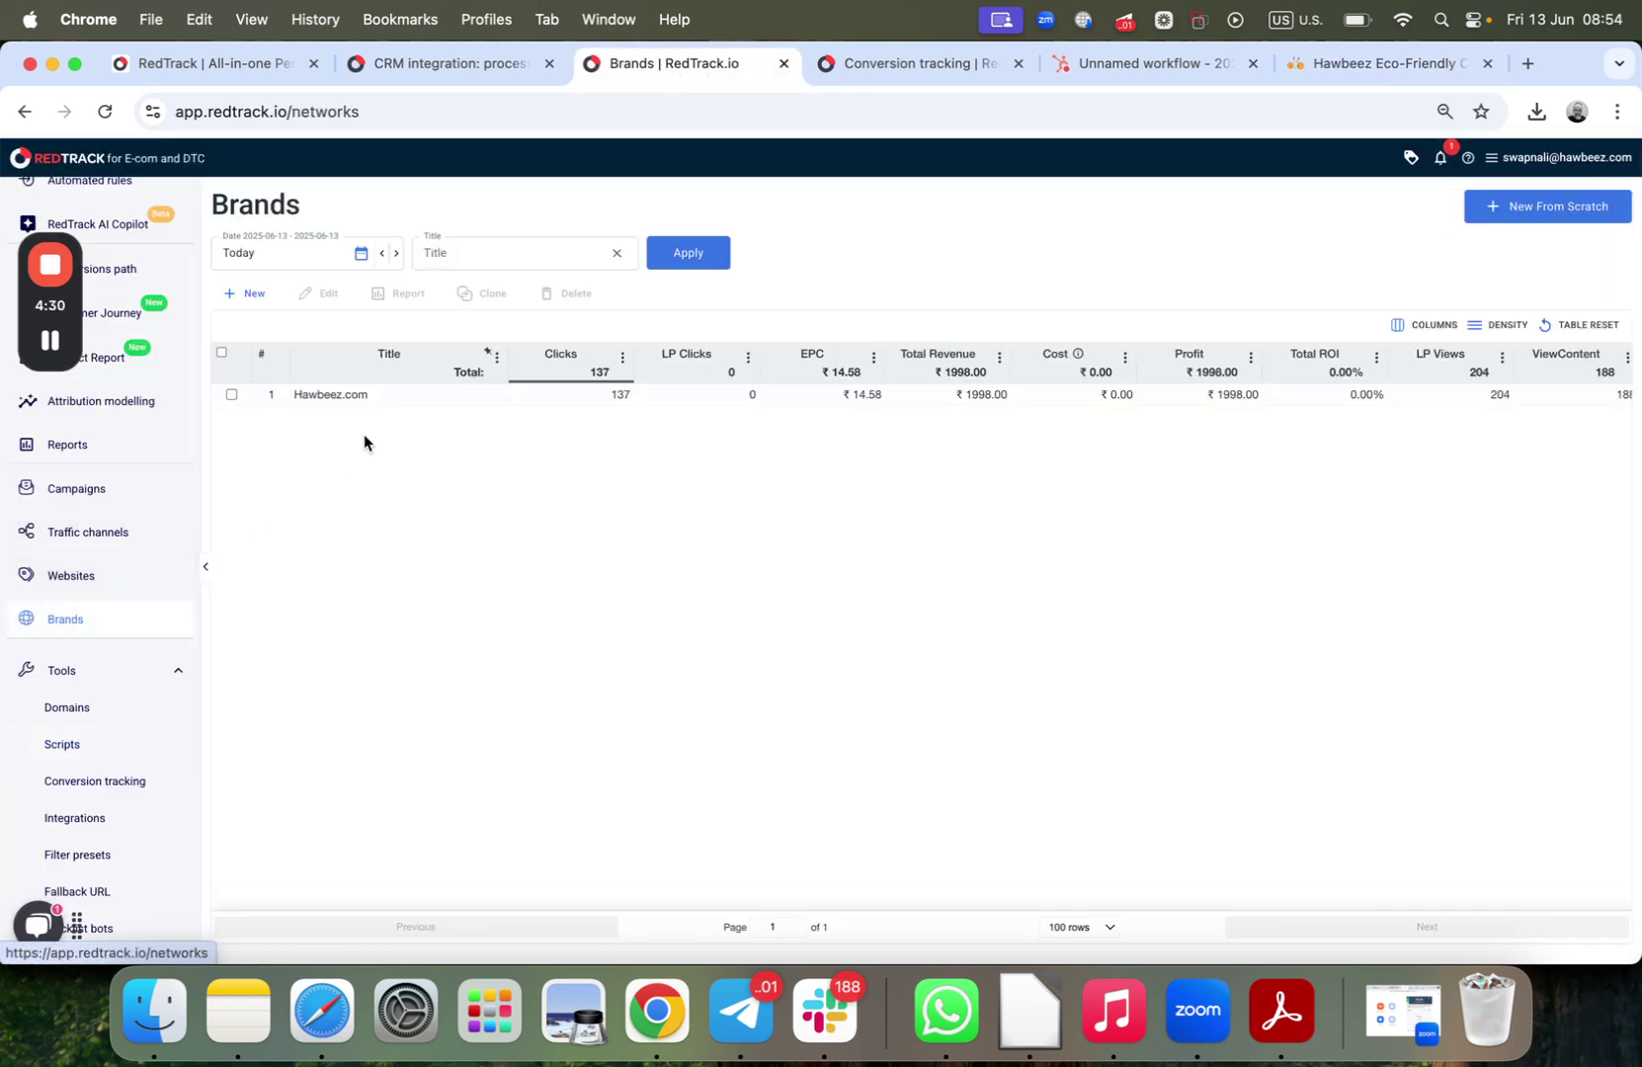
click(449, 397)
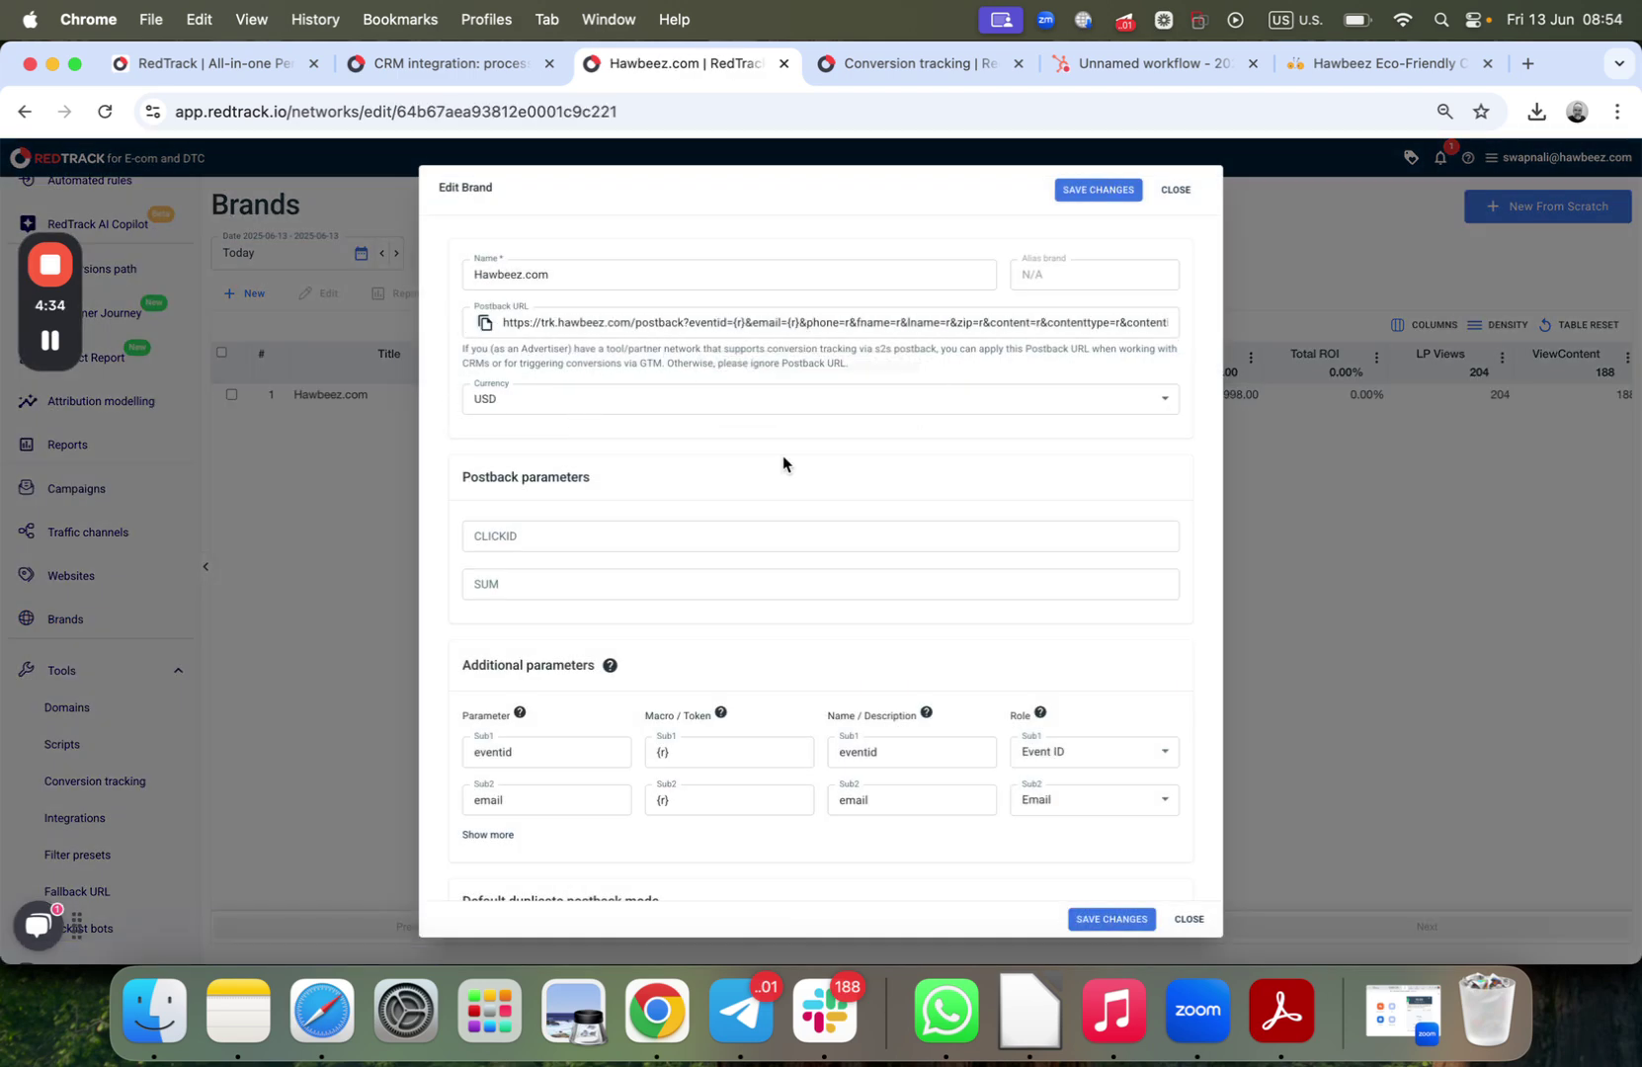
Step: Expand the Hawbeez.com brand's full list of additional parameters, review it against the postback URL, and close the settings without saving
scroll(777, 459, down, 1)
click(497, 781)
scroll(558, 777, down, 2)
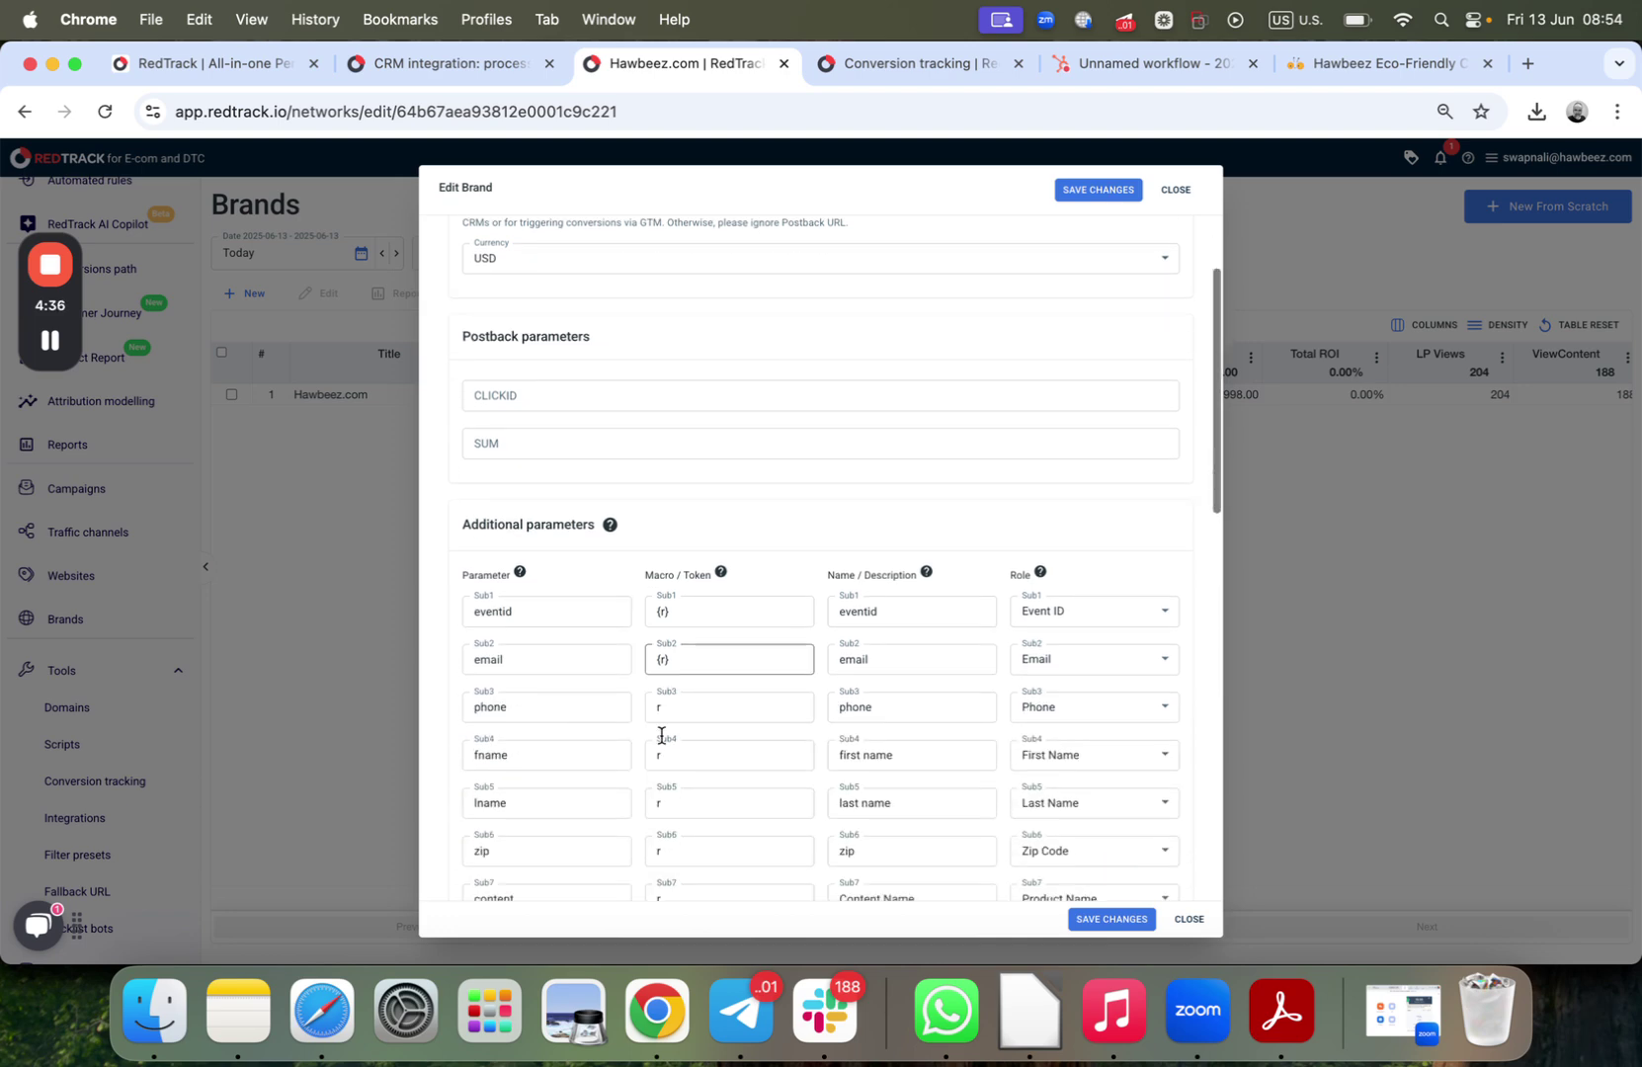
scroll(543, 579, down, 2)
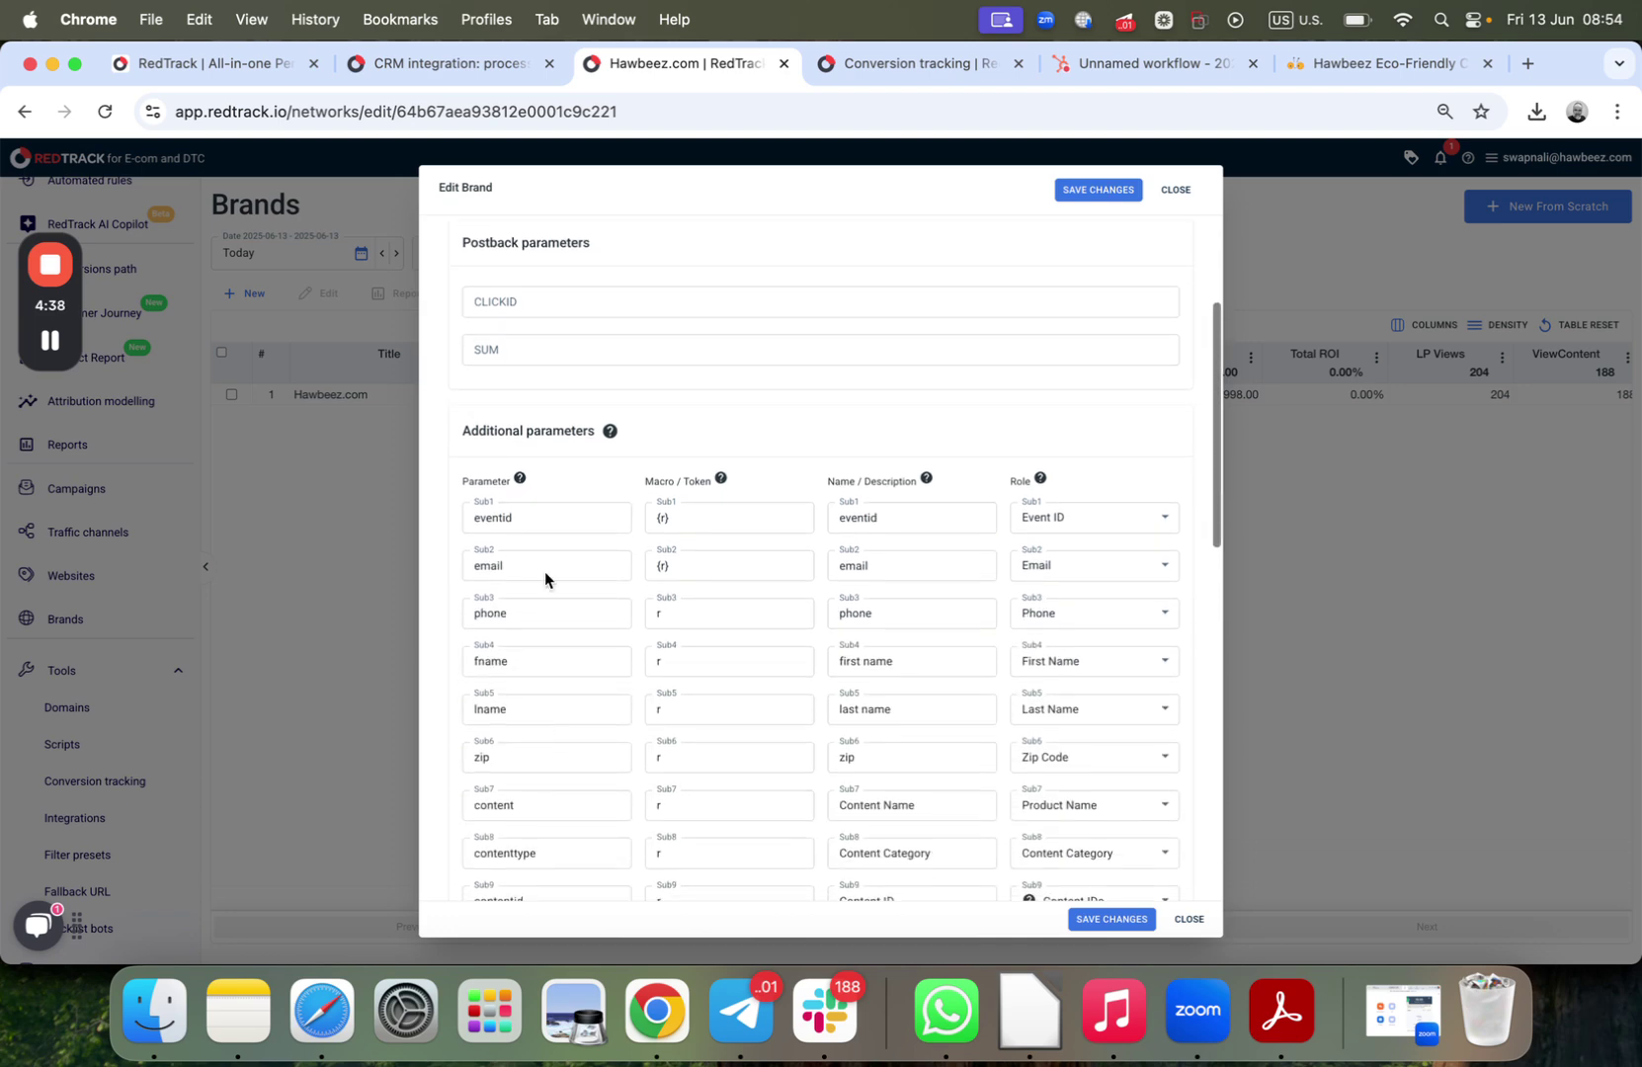
scroll(549, 735, down, 1)
scroll(549, 733, down, 3)
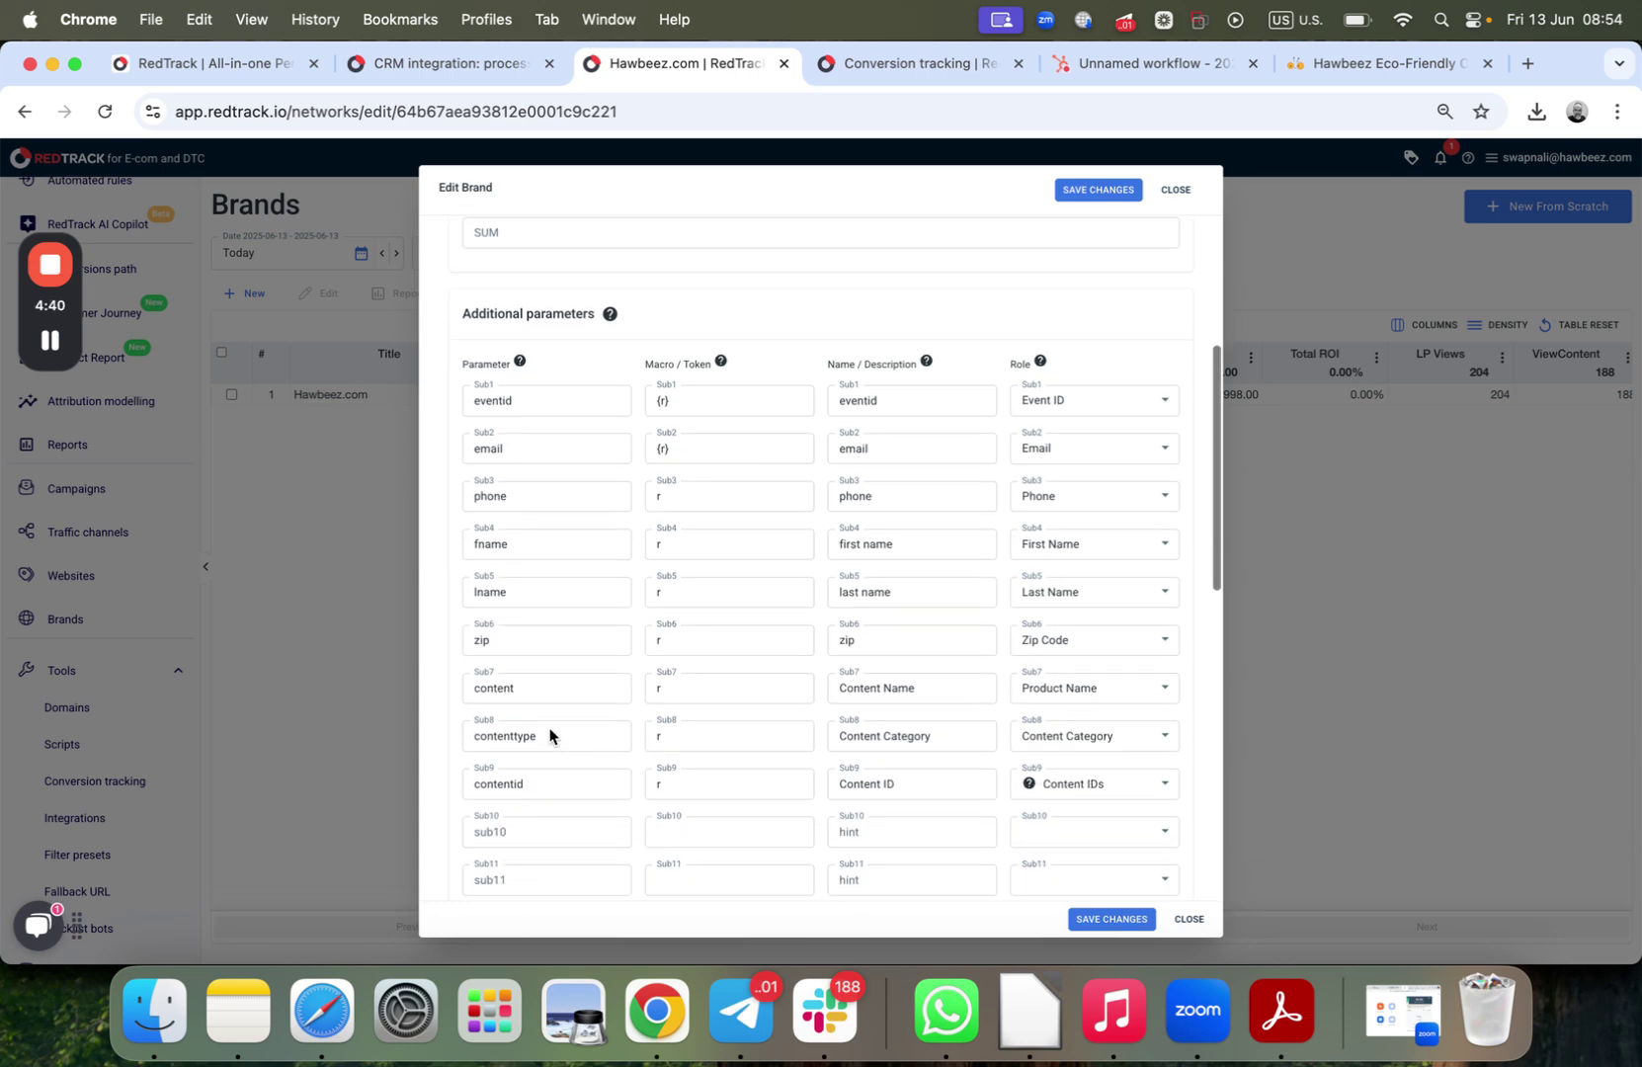
scroll(550, 733, up, 8)
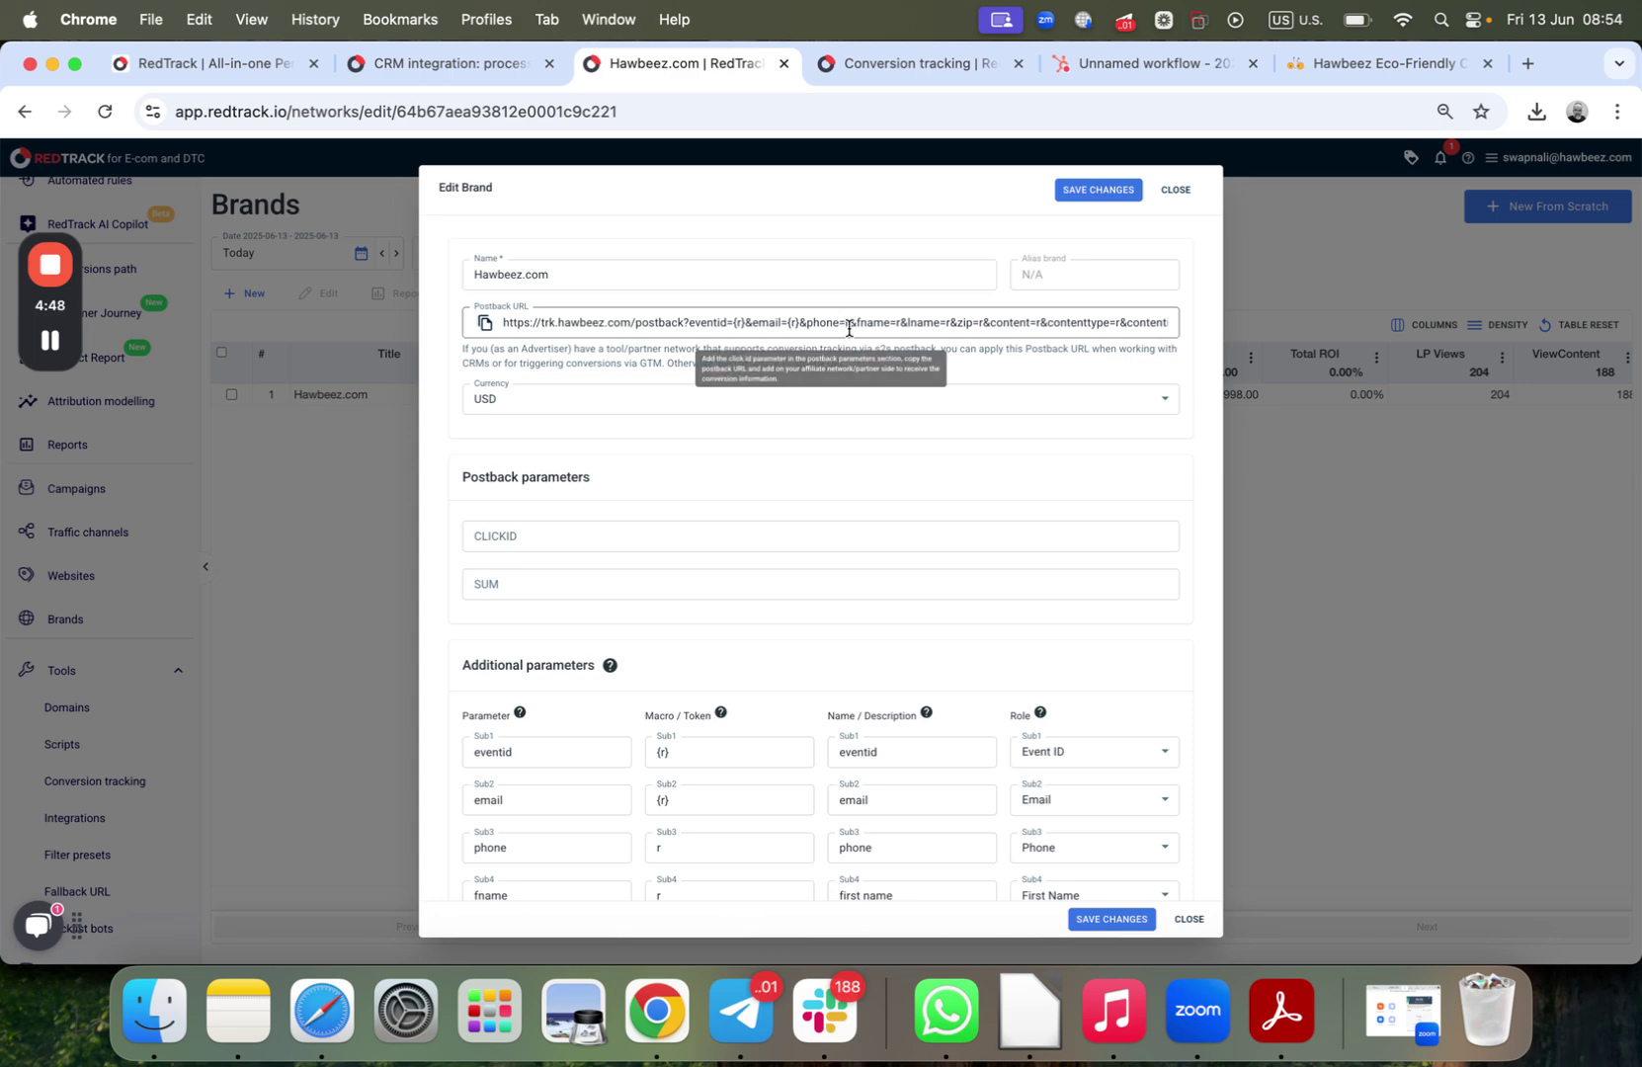
click(1177, 190)
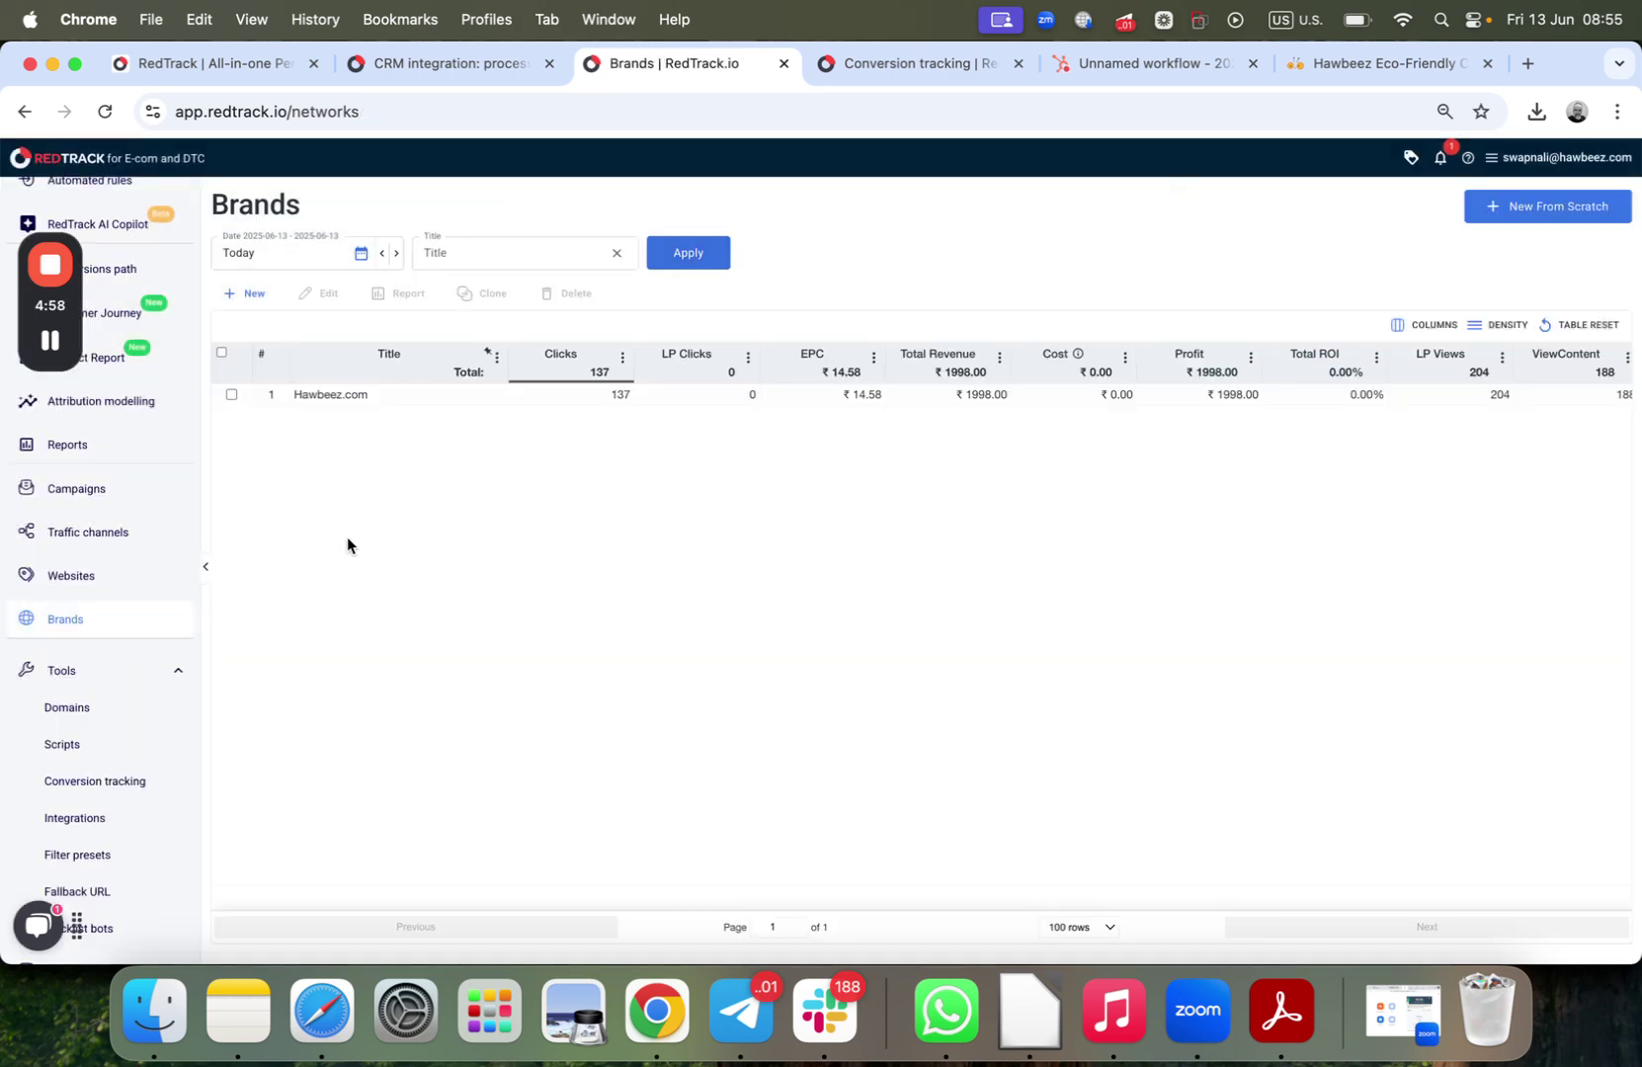
Step: View the list of tracking scripts, then reopen the Hawbeez.com brand settings to check its postback URL and postback parameters
click(55, 756)
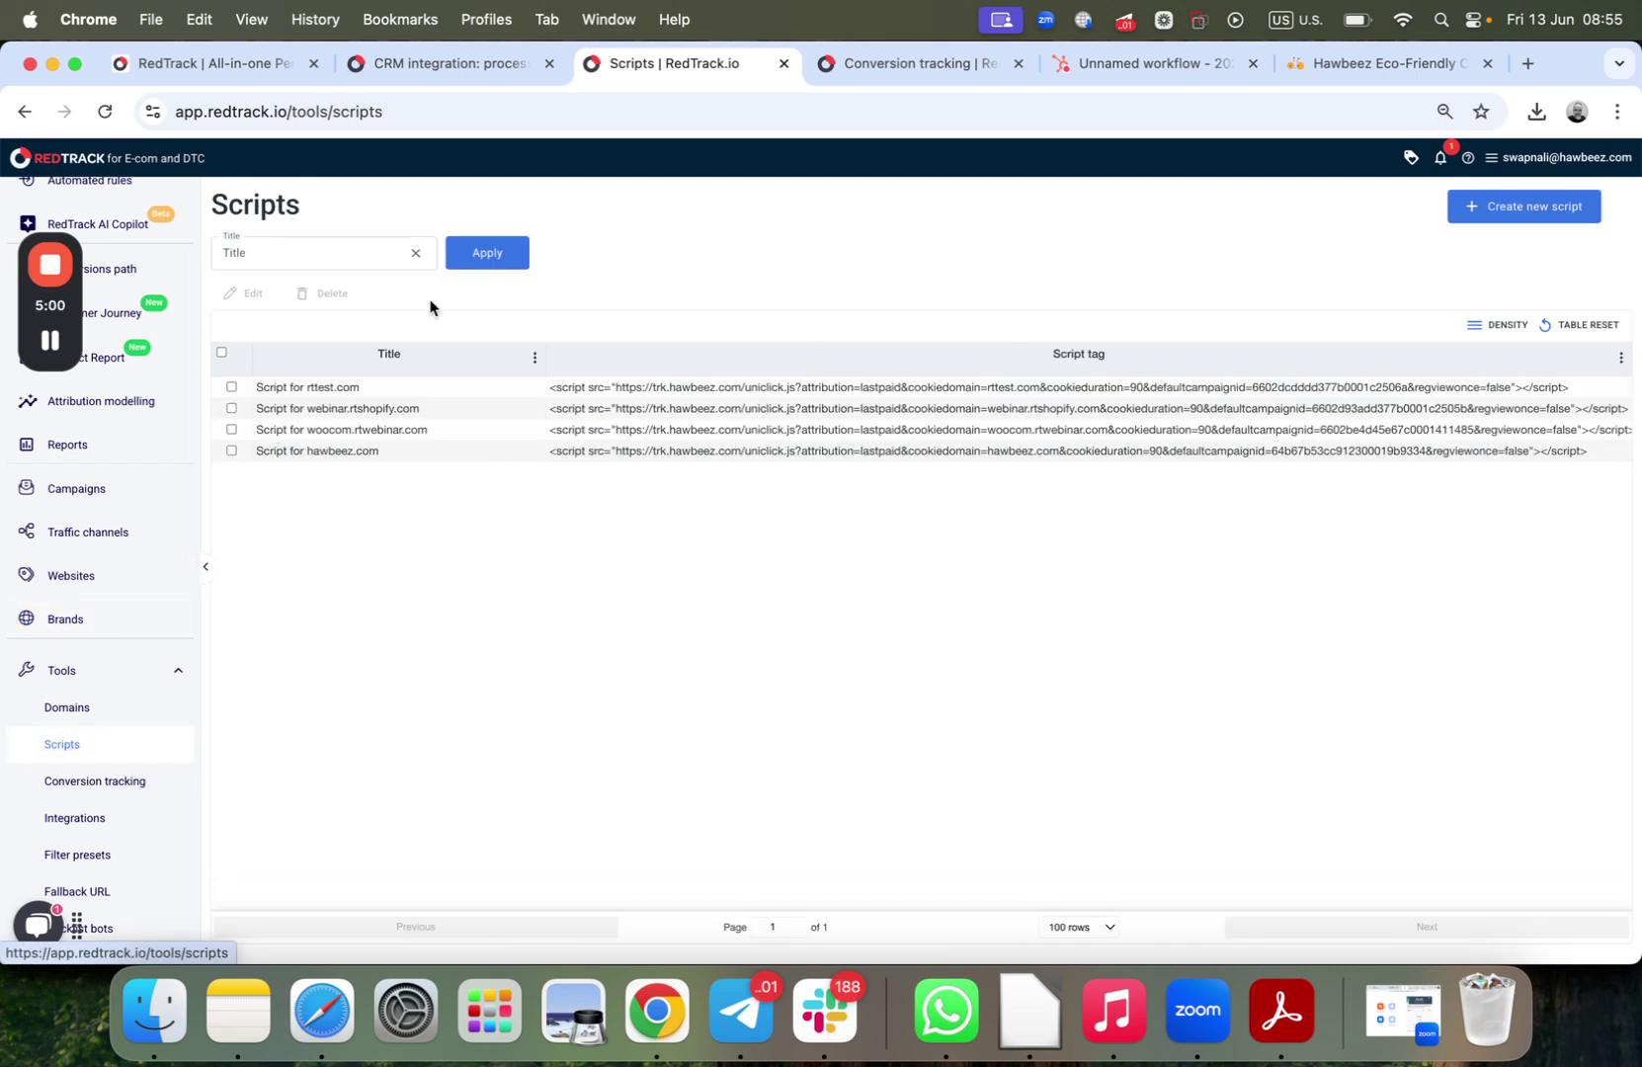
click(82, 627)
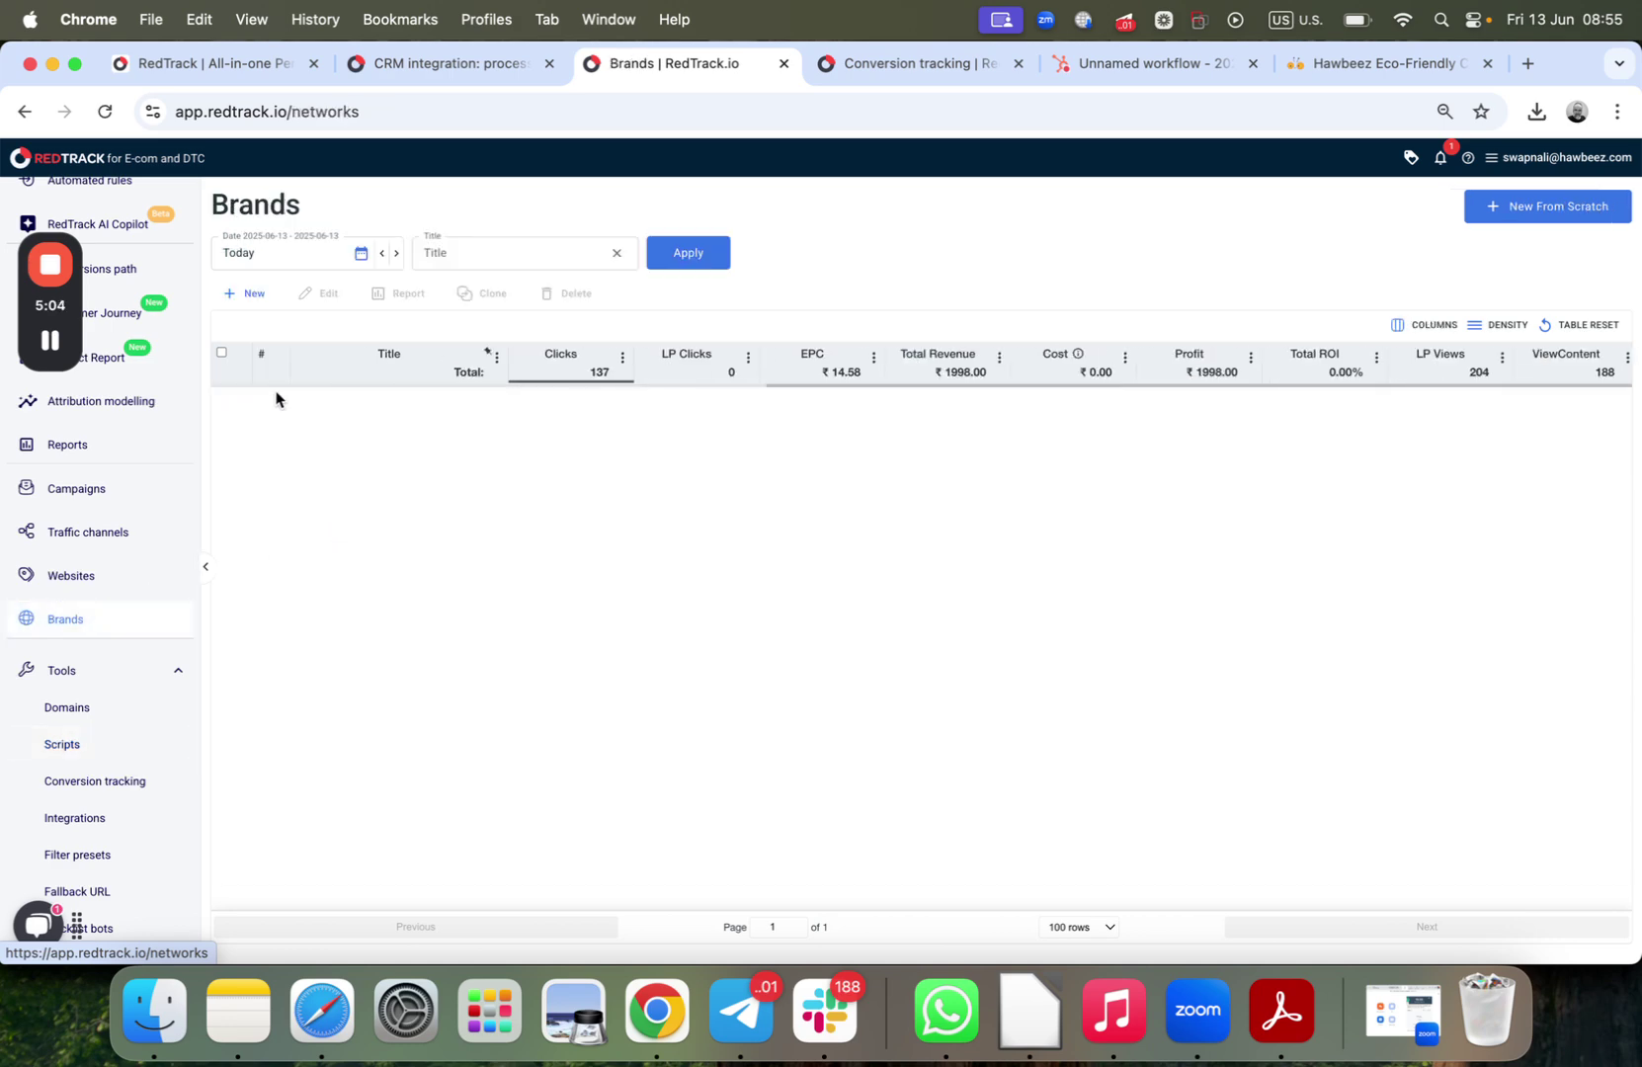
click(446, 397)
scroll(579, 473, down, 3)
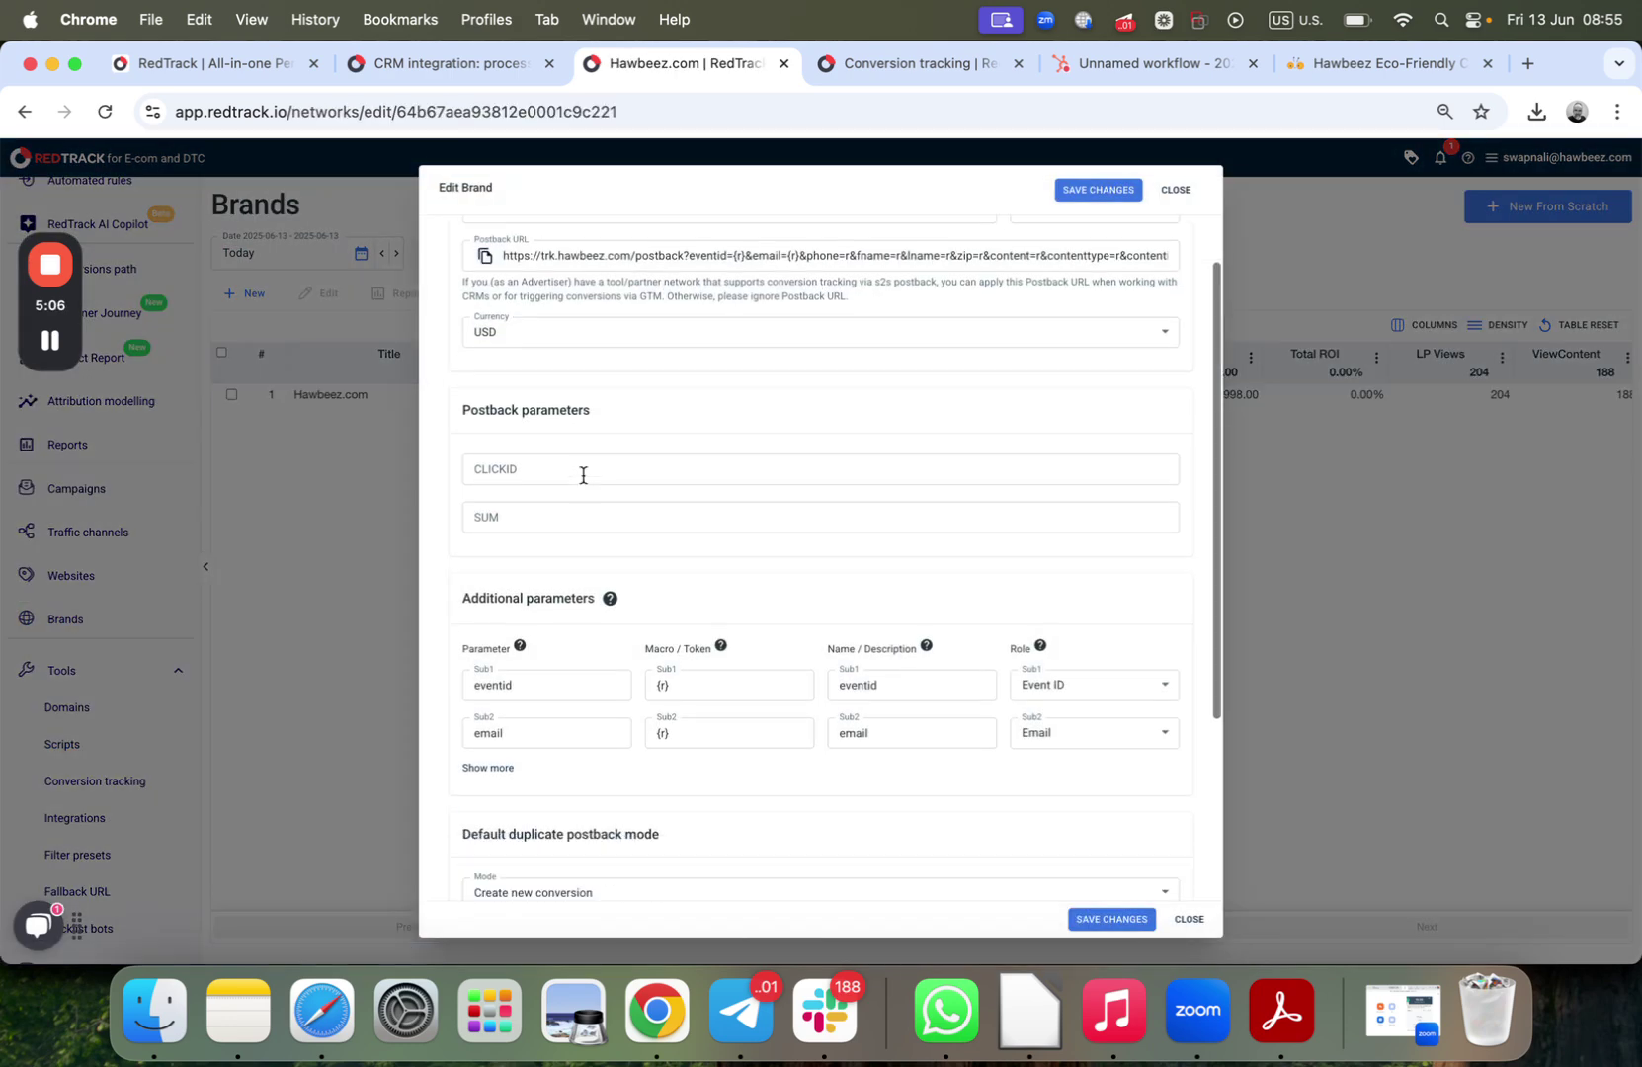
scroll(623, 443, up, 2)
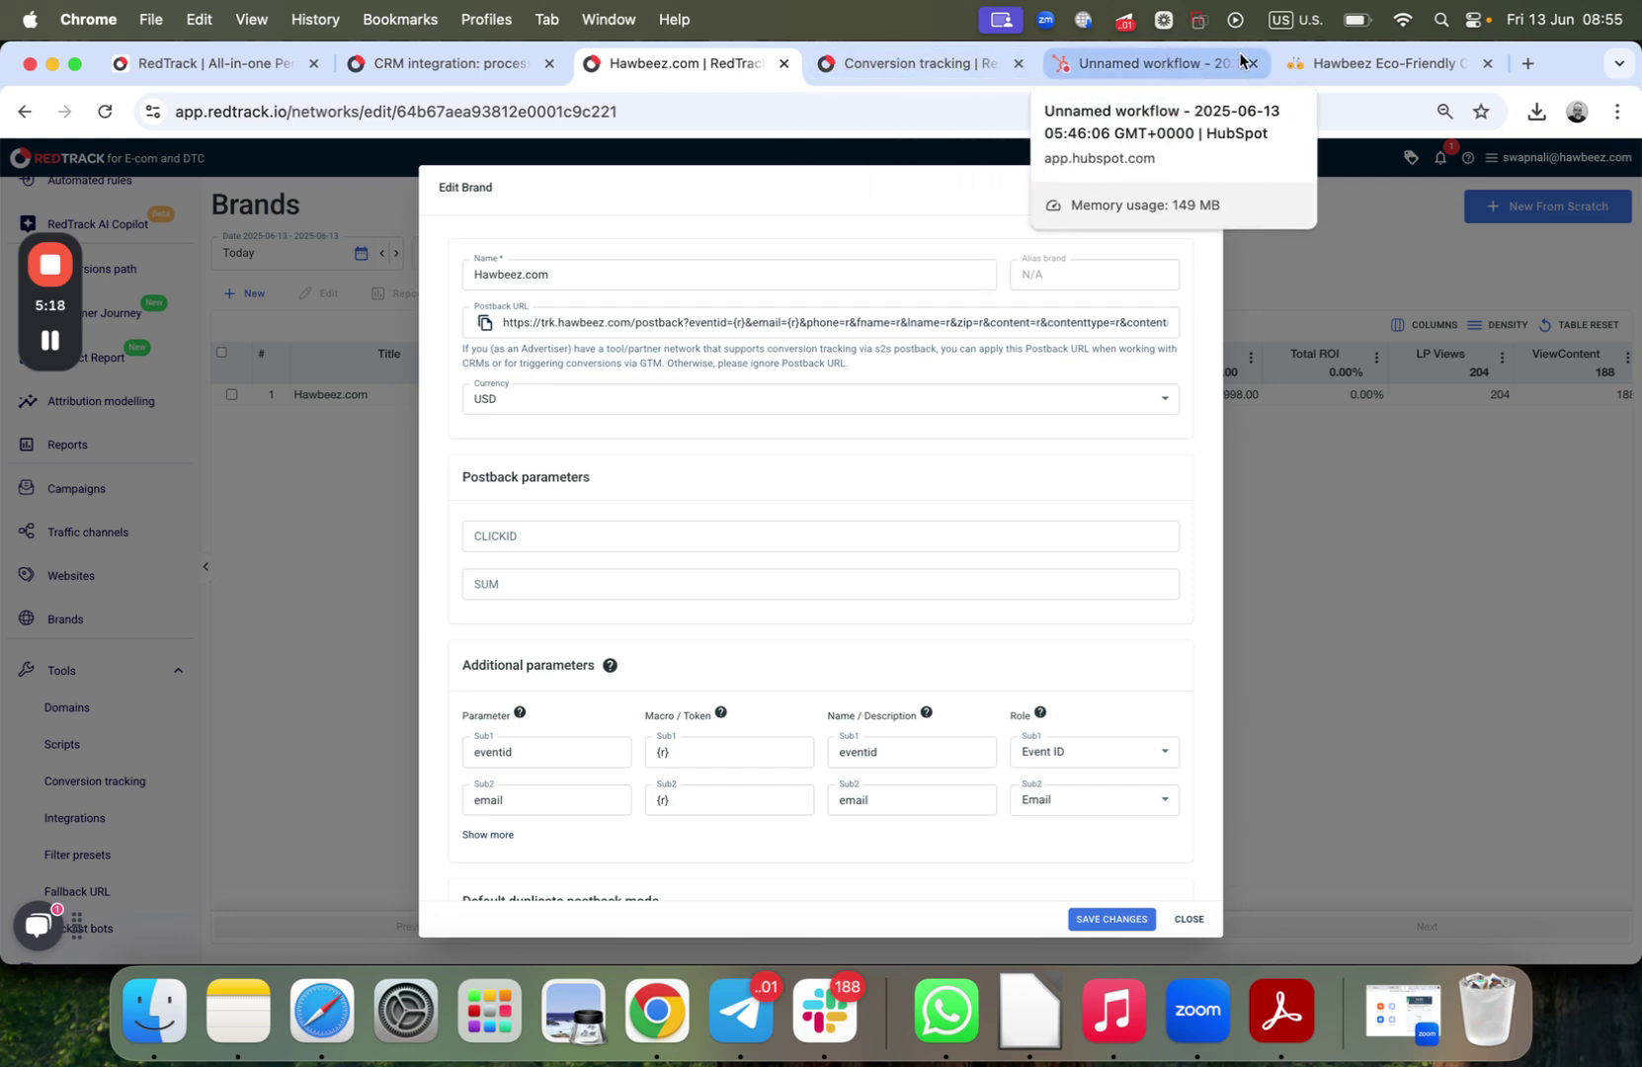
Step: Review the rtkclickid-store cookie on hawbeez.com and the integration scheme at the start of the CRM process overview article
click(1388, 62)
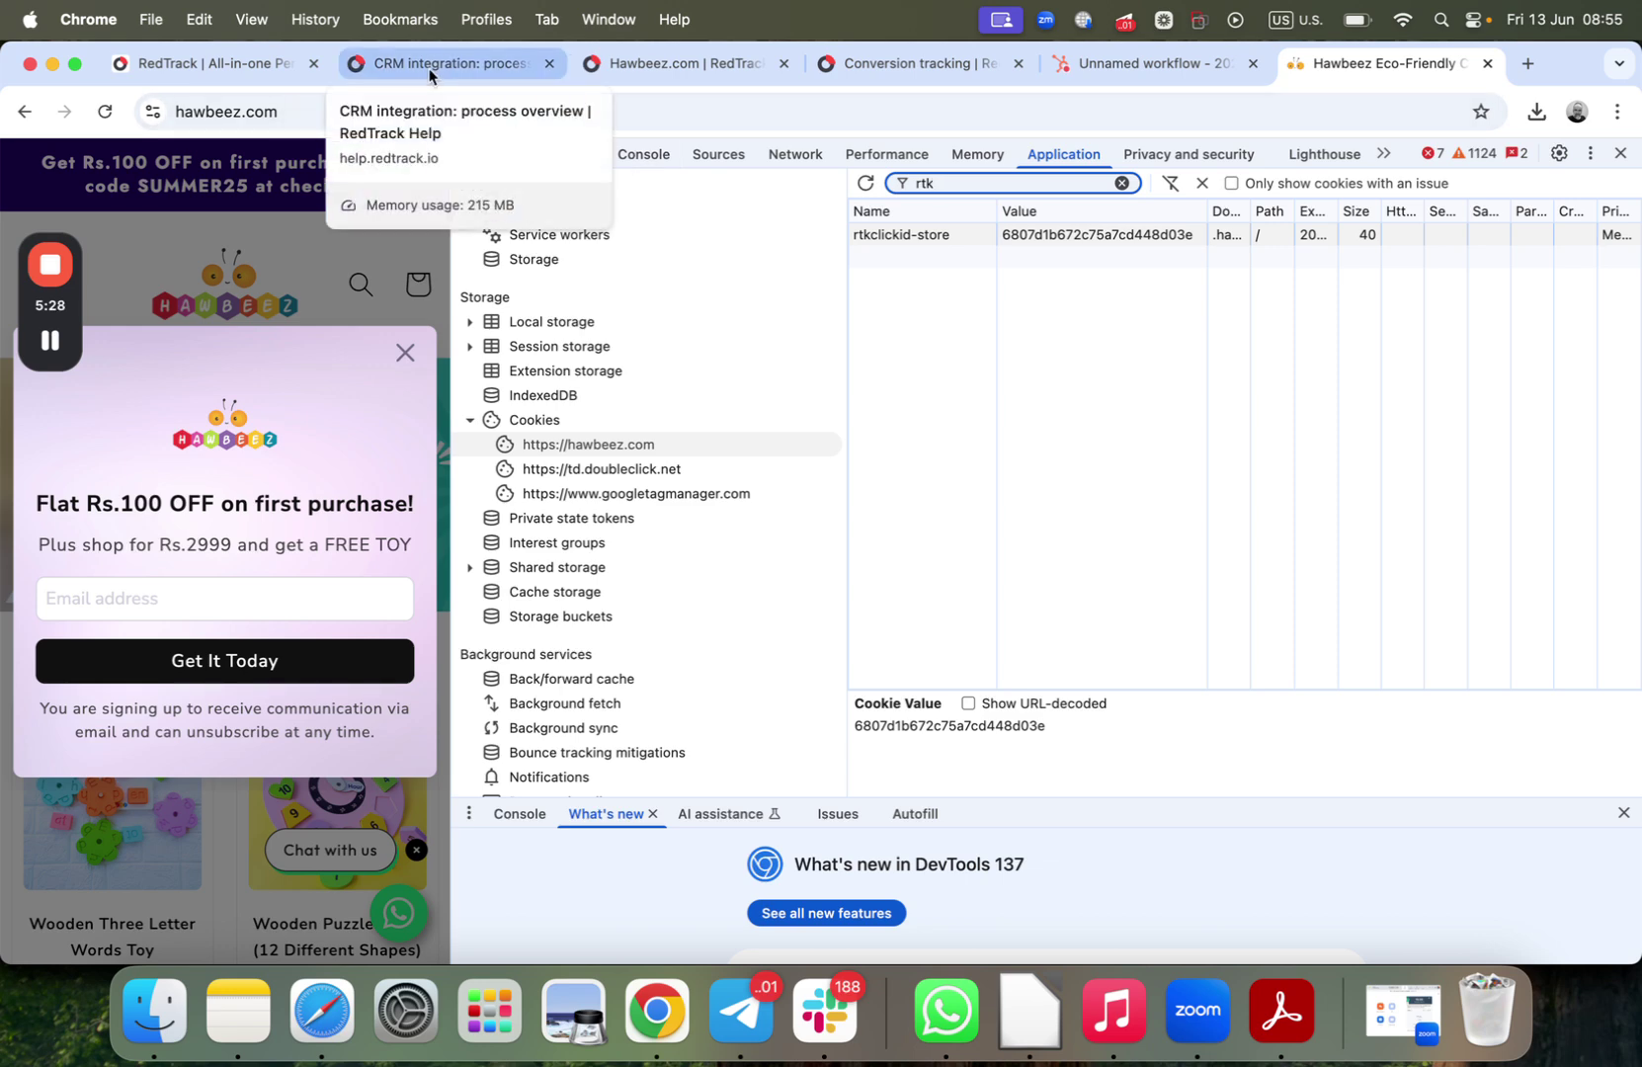
click(384, 66)
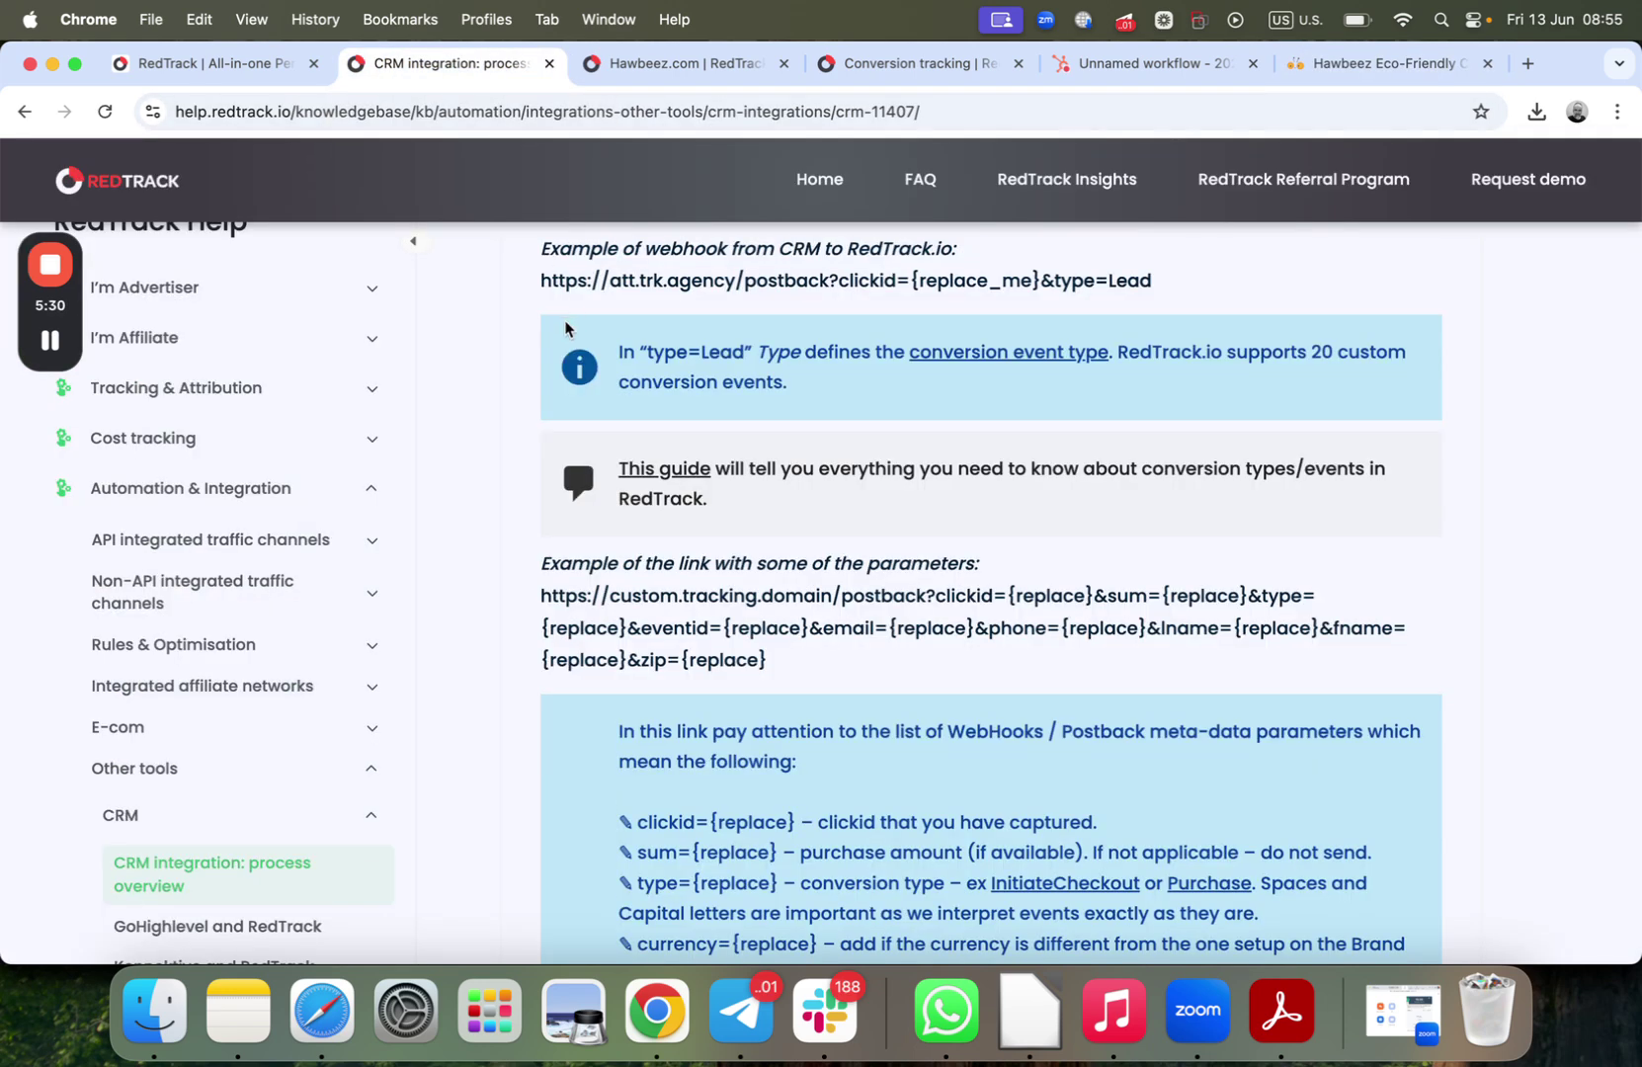
scroll(576, 329, up, 10)
scroll(576, 328, up, 15)
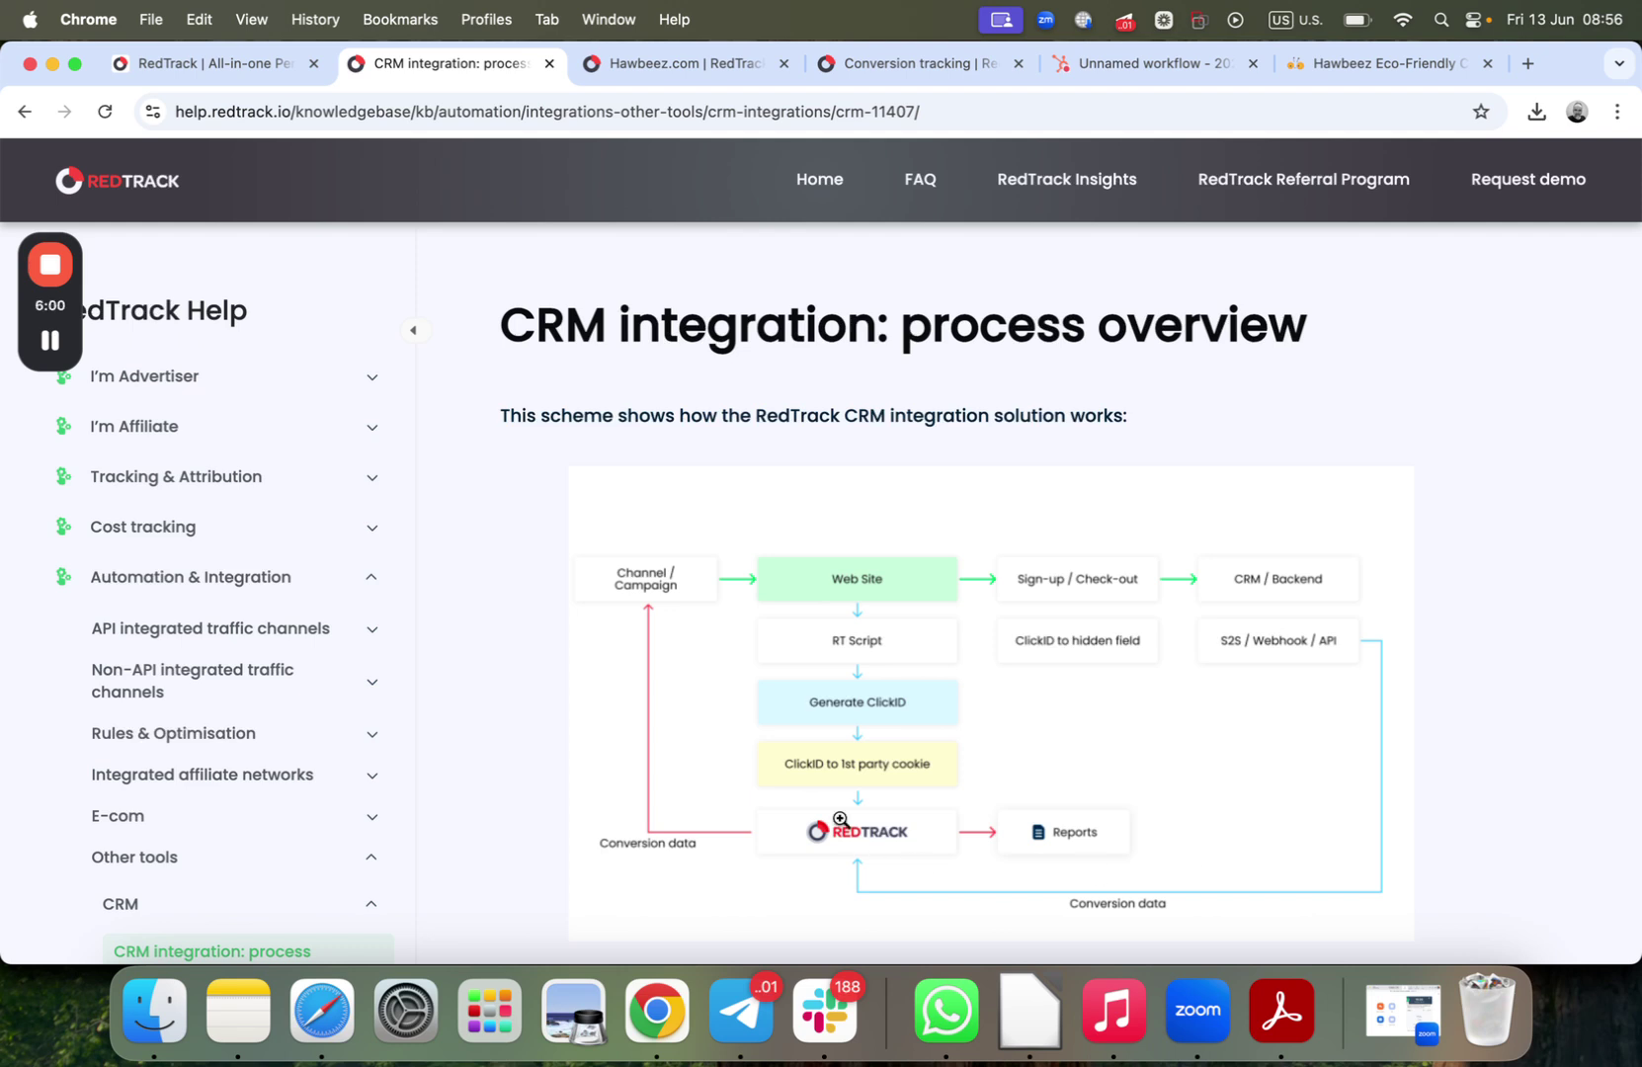
Step: Close the Hawbeez.com brand settings without saving, view the RedTrack dashboard, and return to the redtrack.io homepage
click(641, 75)
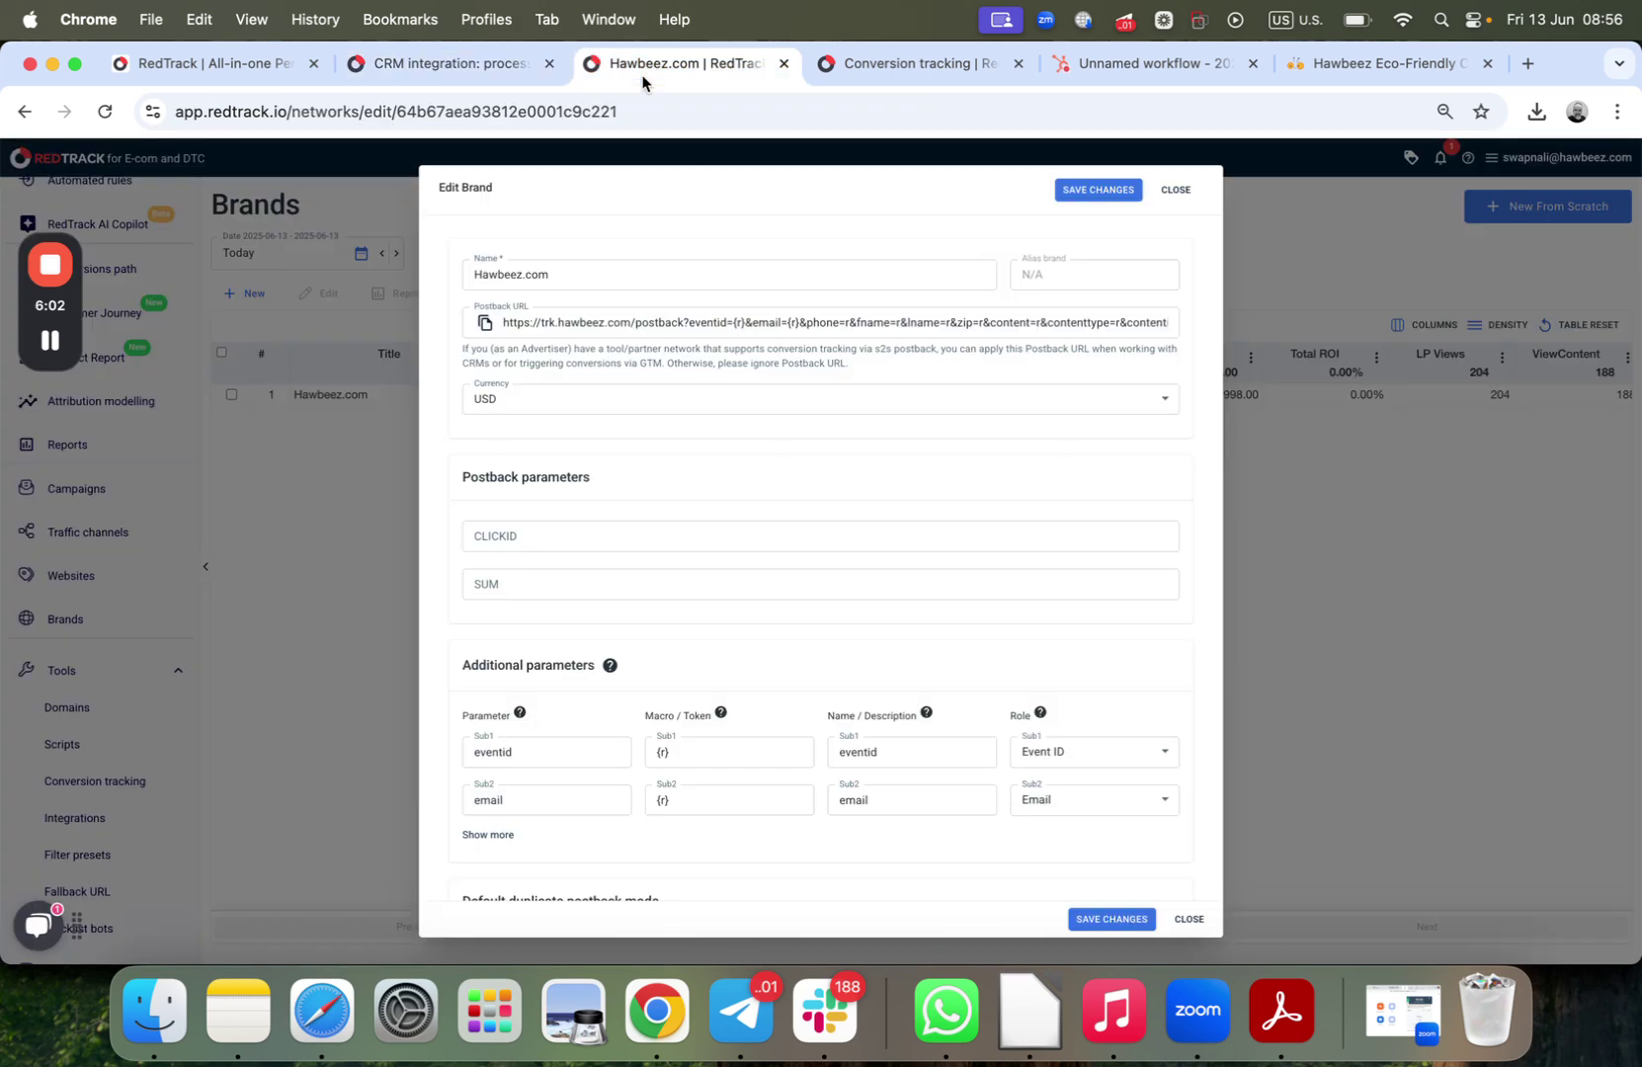
click(1190, 920)
scroll(83, 504, up, 2)
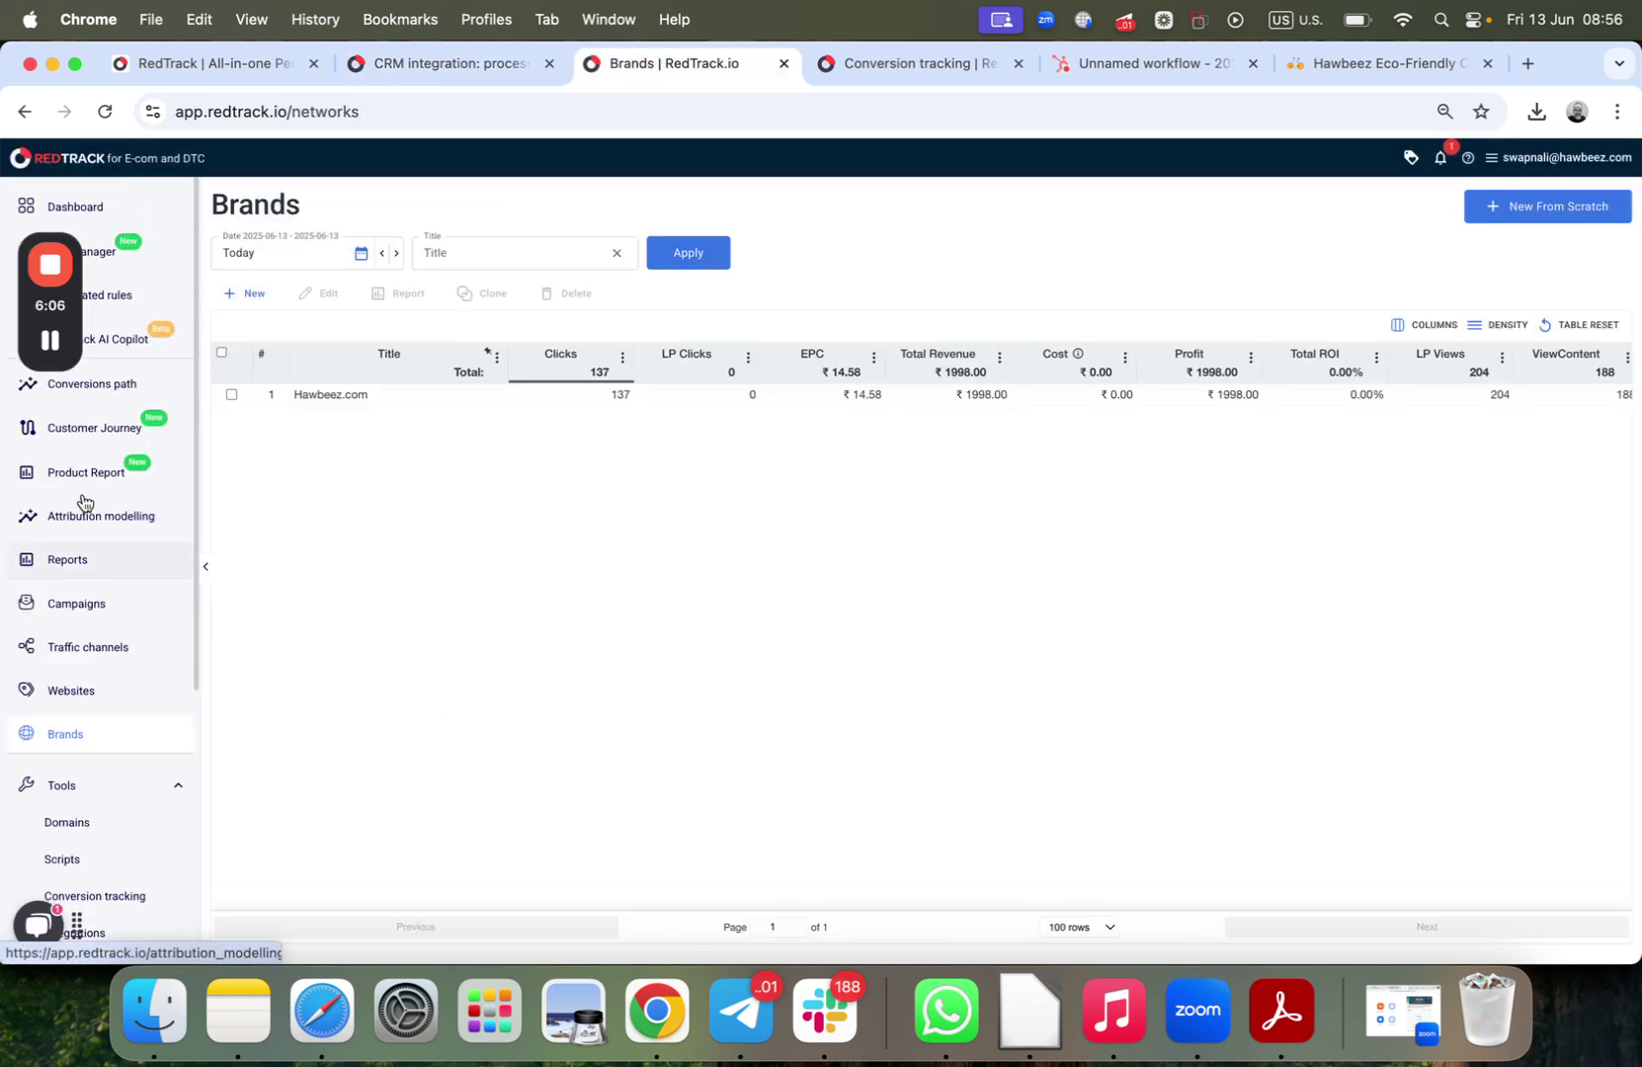
click(89, 206)
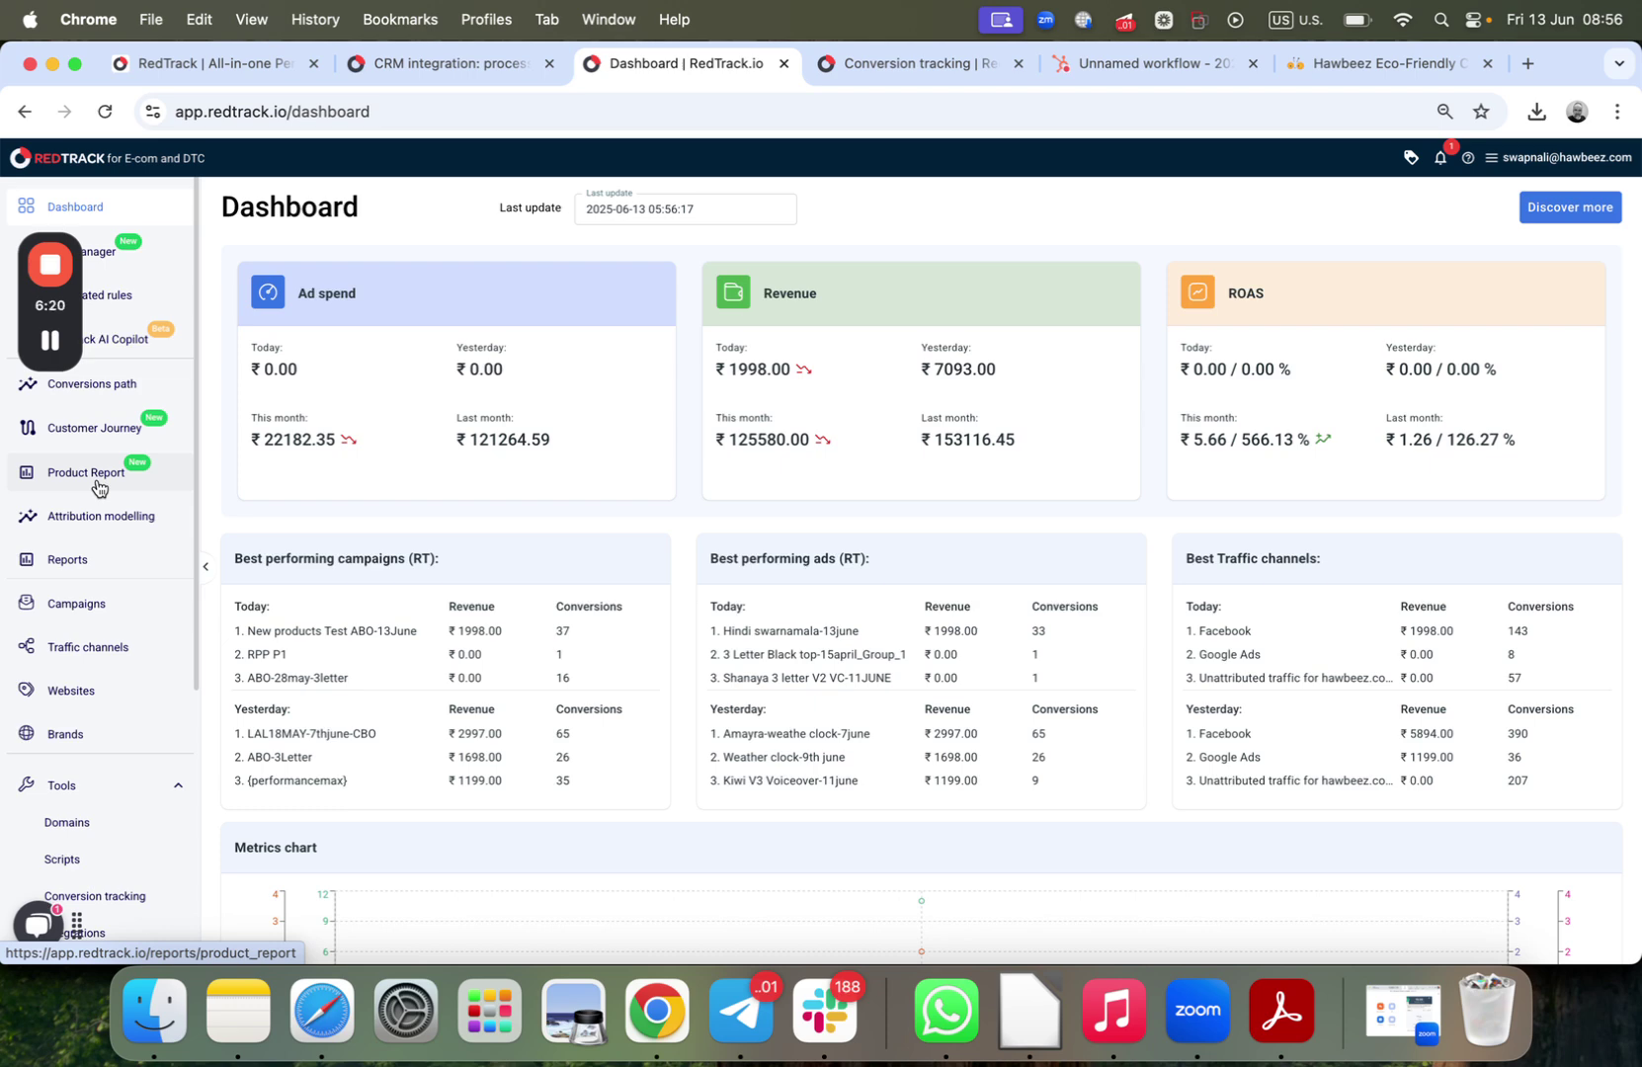
click(209, 65)
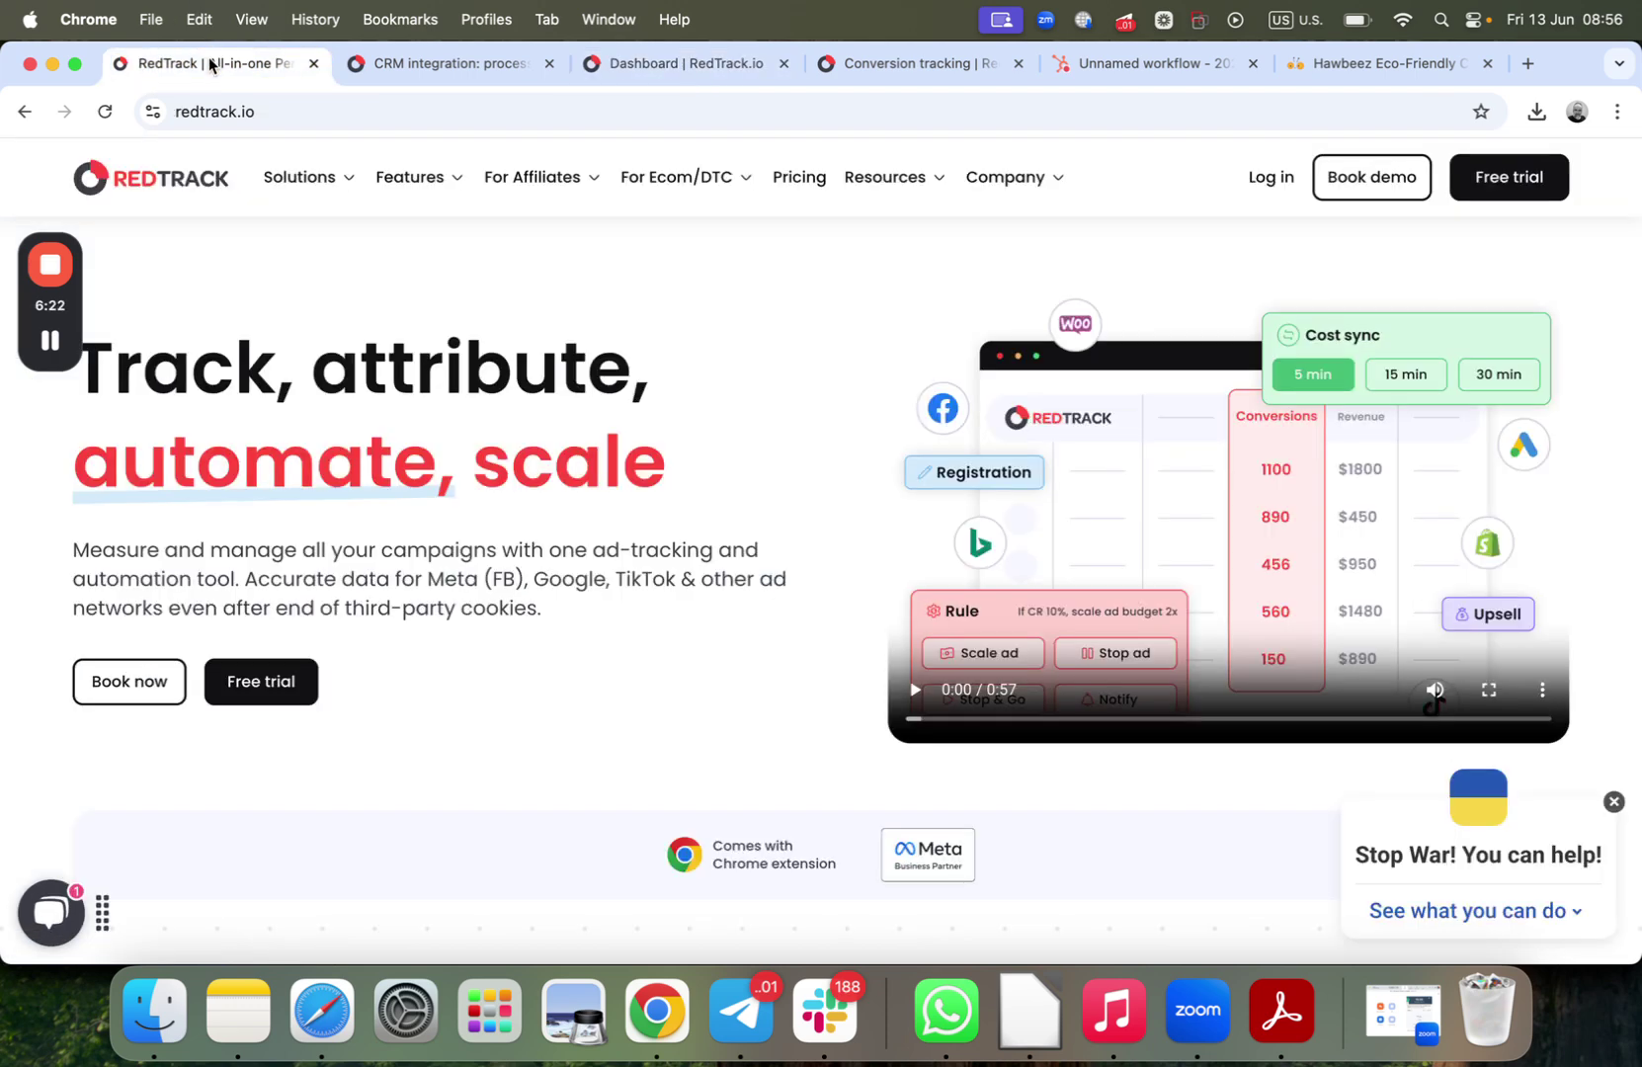